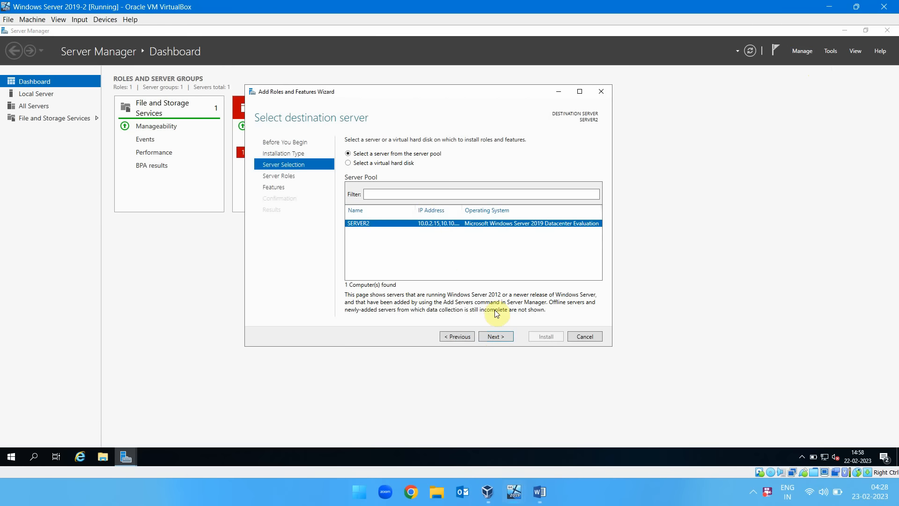
Choose SERVER2 as the destination and add the Failover Clustering feature with its required management tools.
left_click(496, 337)
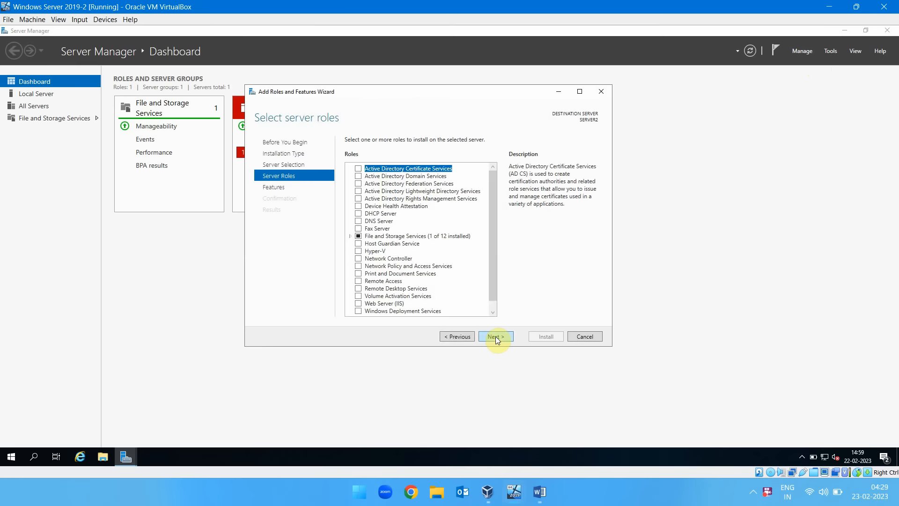
left_click(496, 336)
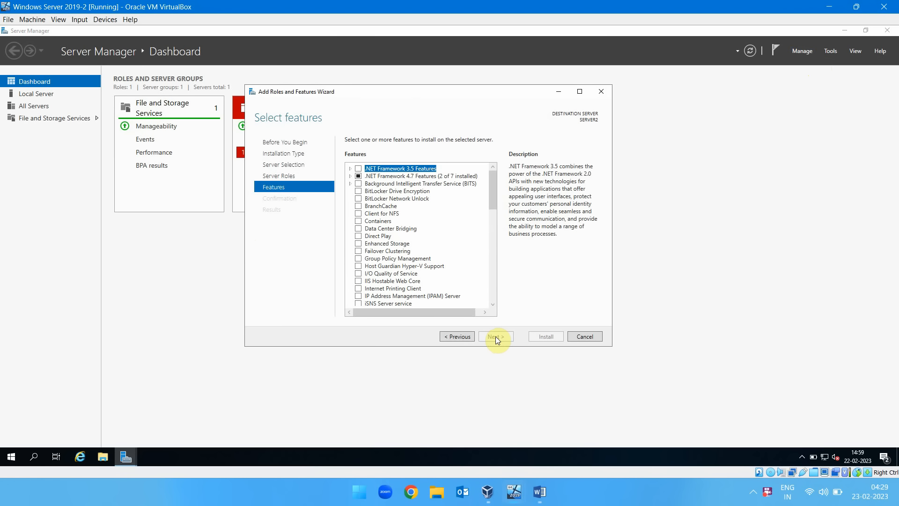
left_click(361, 251)
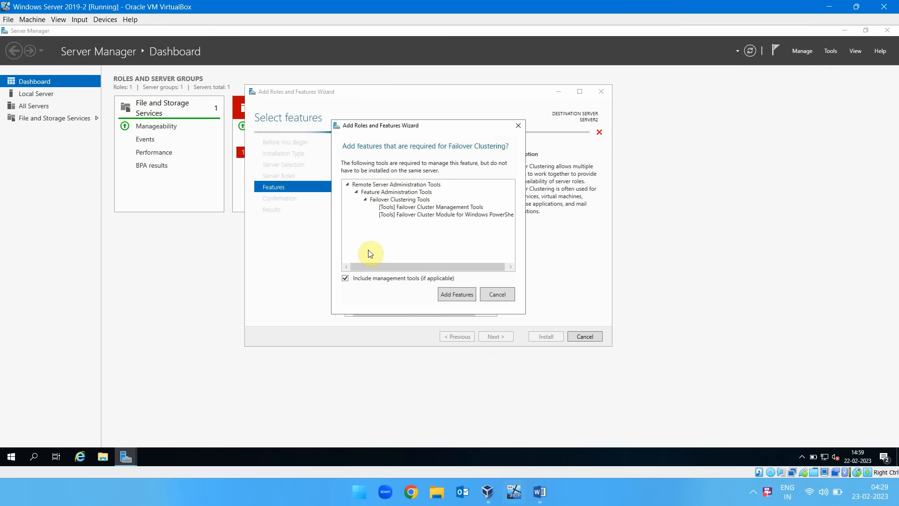
left_click(453, 295)
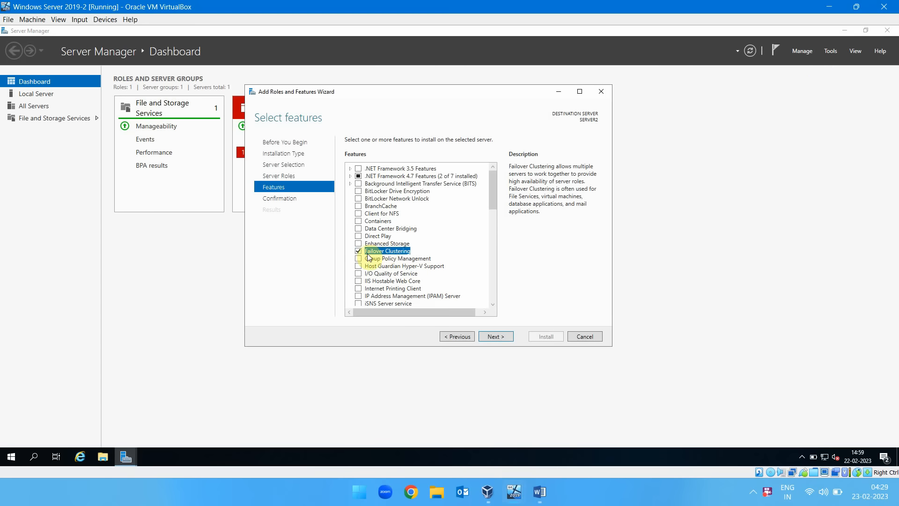
left_click(496, 336)
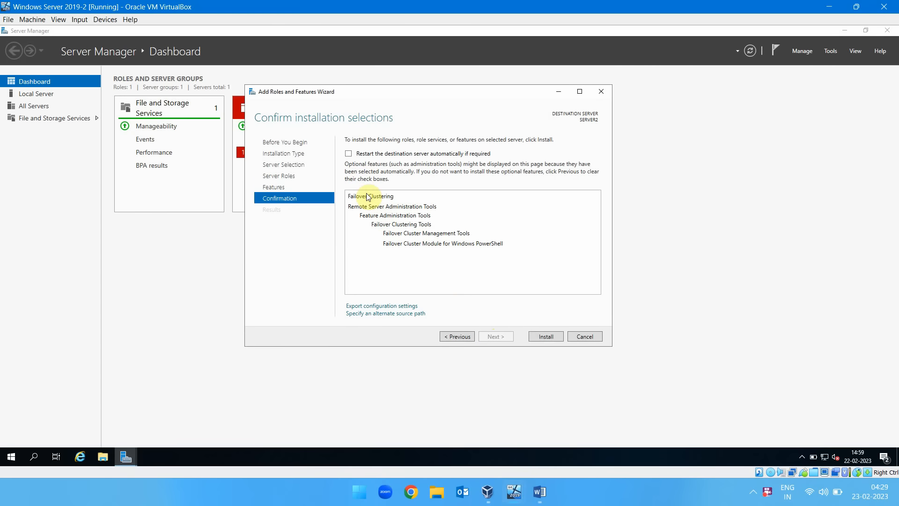
Allow the destination server to restart automatically if required and install the selected features.
left_click(348, 153)
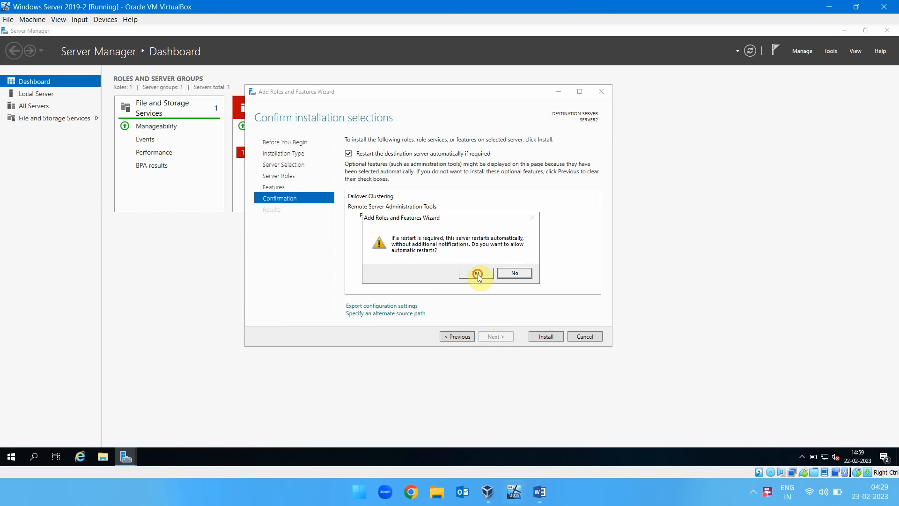
left_click(475, 271)
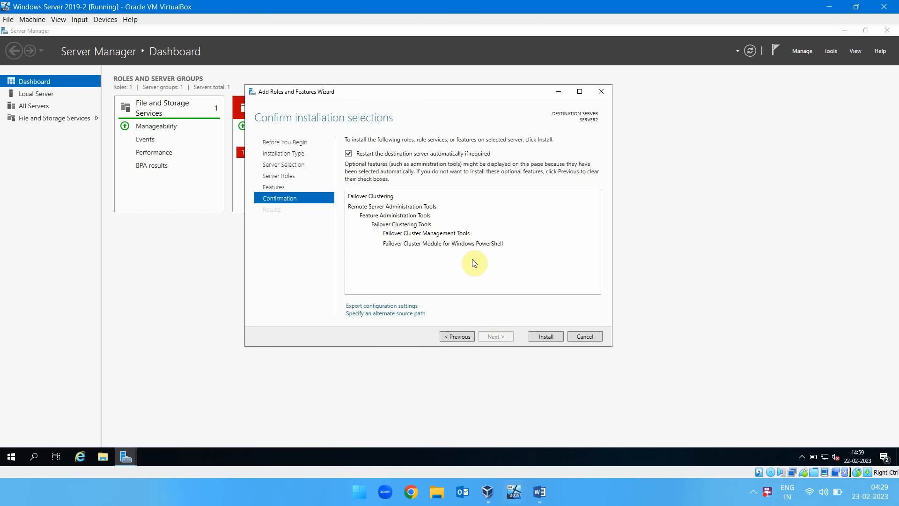
left_click(546, 337)
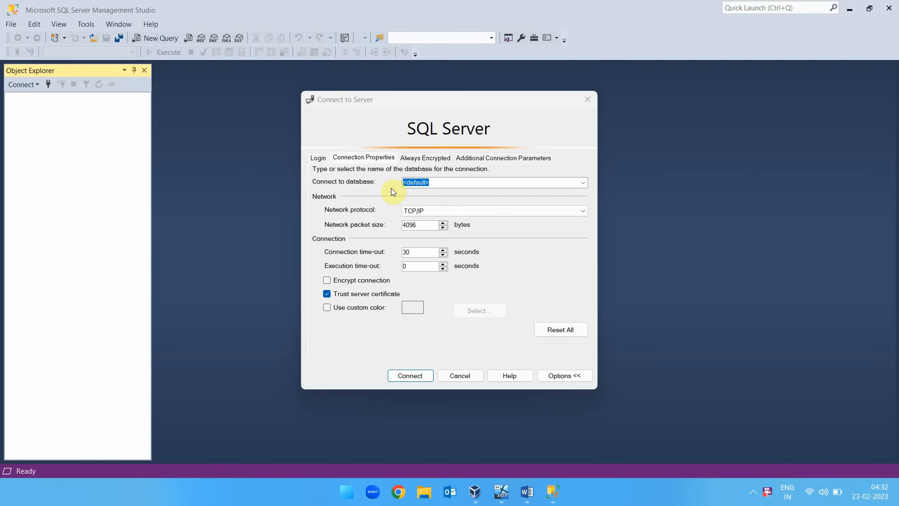
Connect SQL Server Management Studio to 10.10.0.101 with TCP/IP as the network protocol.
left_click(319, 159)
left_click_drag(424, 221, 460, 222)
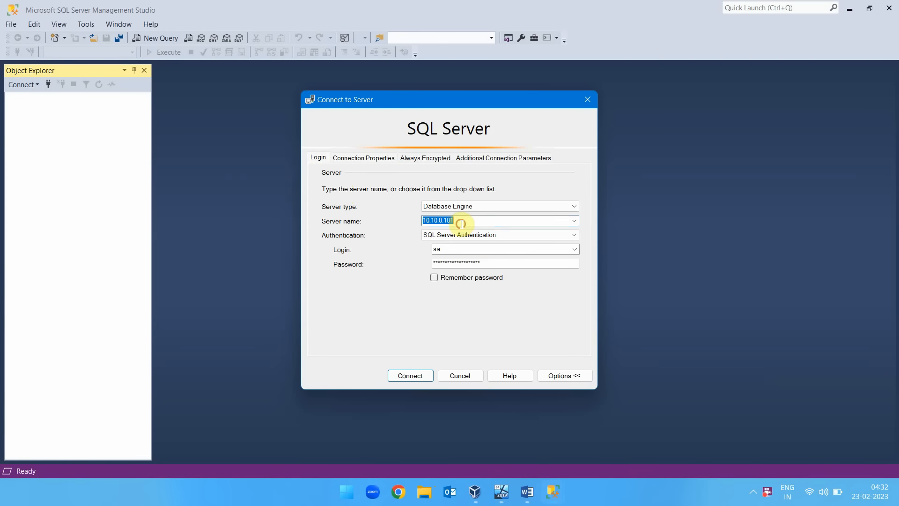
left_click(370, 159)
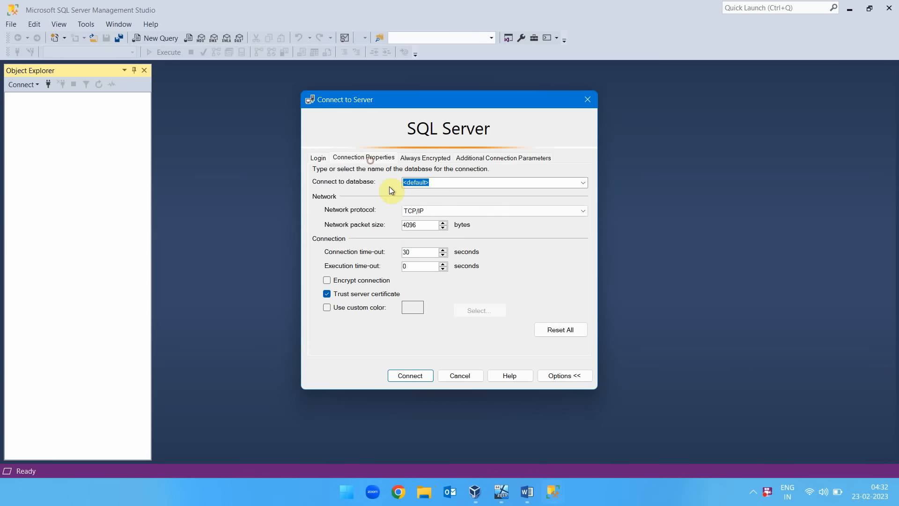
left_click(427, 212)
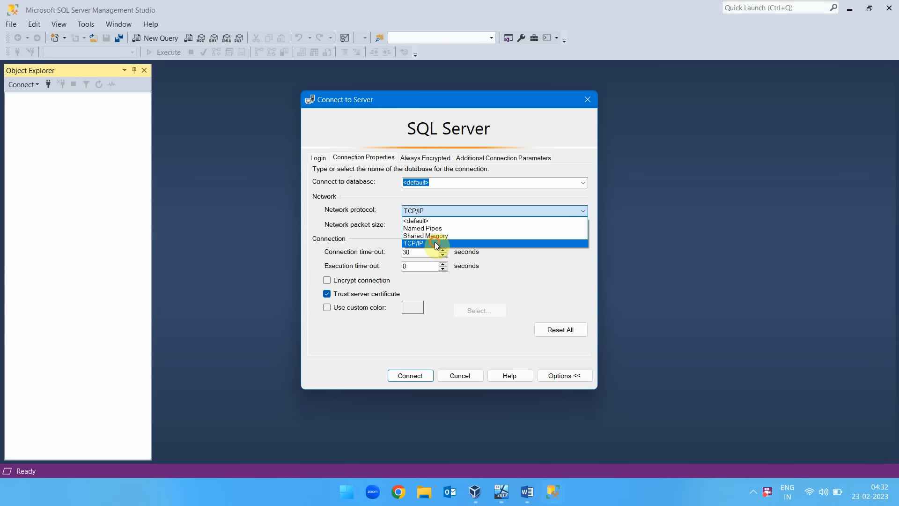
left_click(433, 236)
left_click(417, 376)
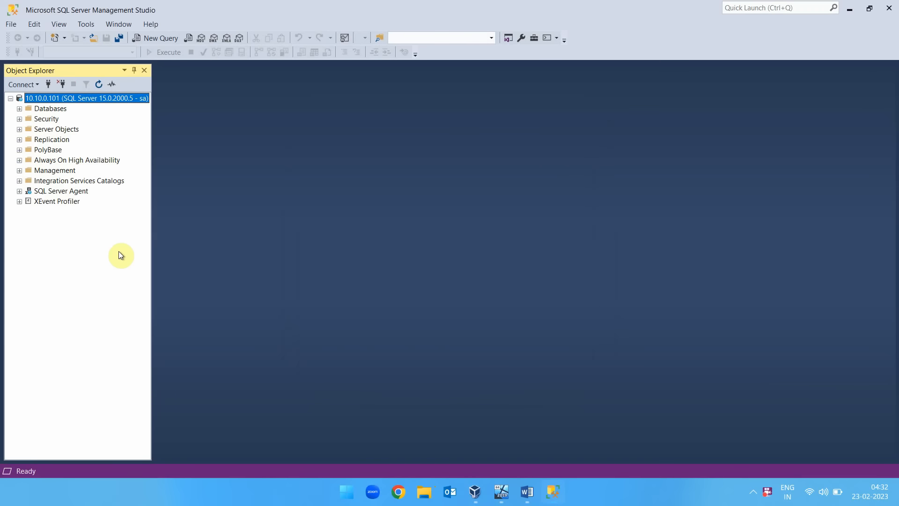
Fill in a new Database Engine connection to 10.10.0.100 with the remembered account password, and open its further connection options.
left_click(18, 85)
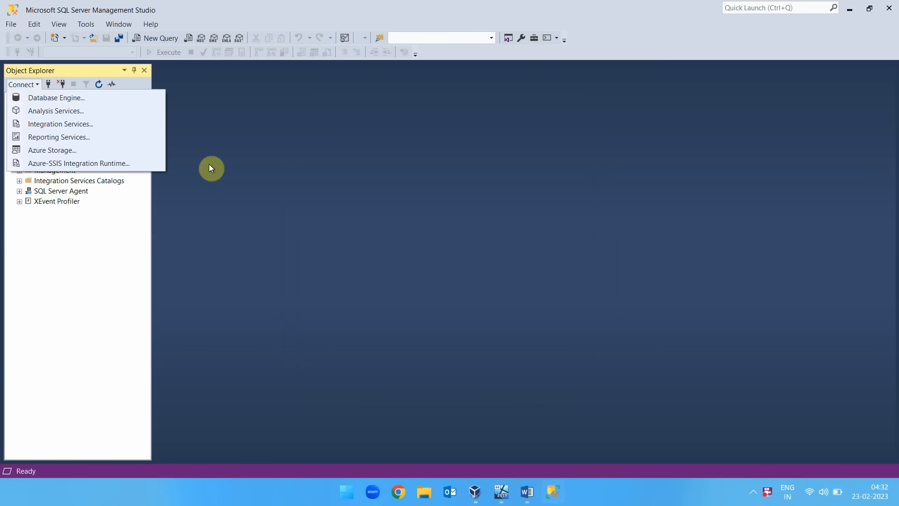
left_click(96, 104)
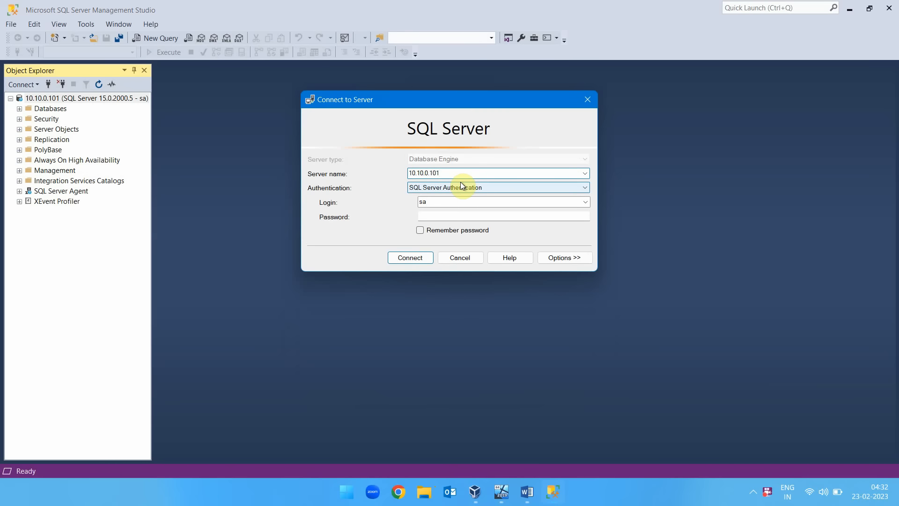
type("0")
left_click(465, 216)
key("ctrl+v")
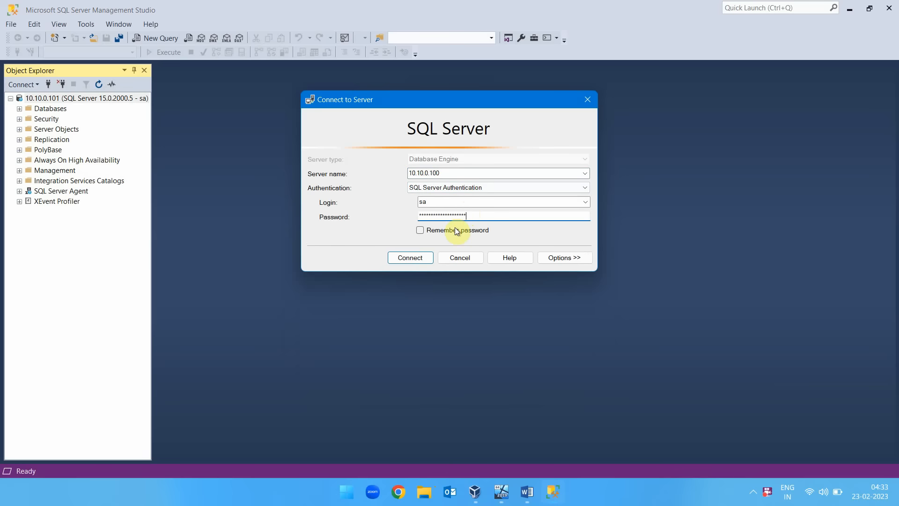
left_click(421, 230)
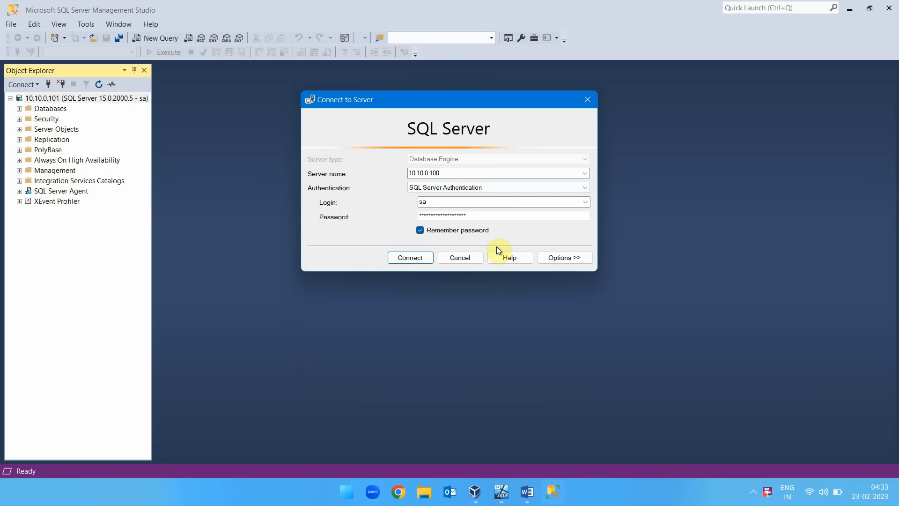
left_click(557, 258)
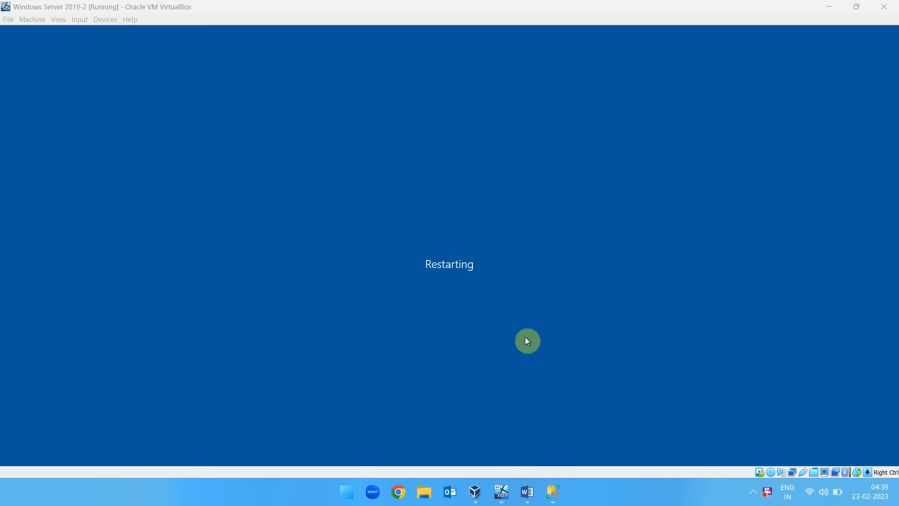
Switch between the Windows Server 2019 virtual machines to check their restart progress.
mouse_move(501, 491)
left_click(448, 431)
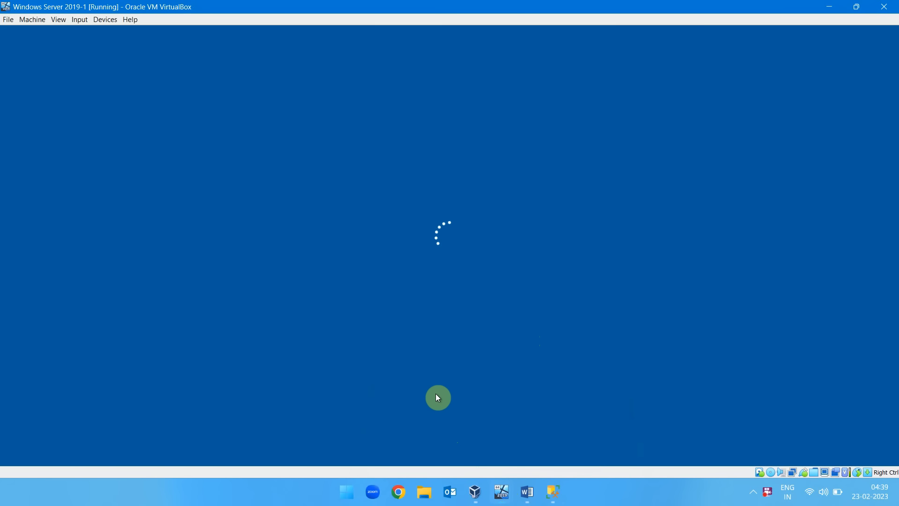
left_click(549, 424)
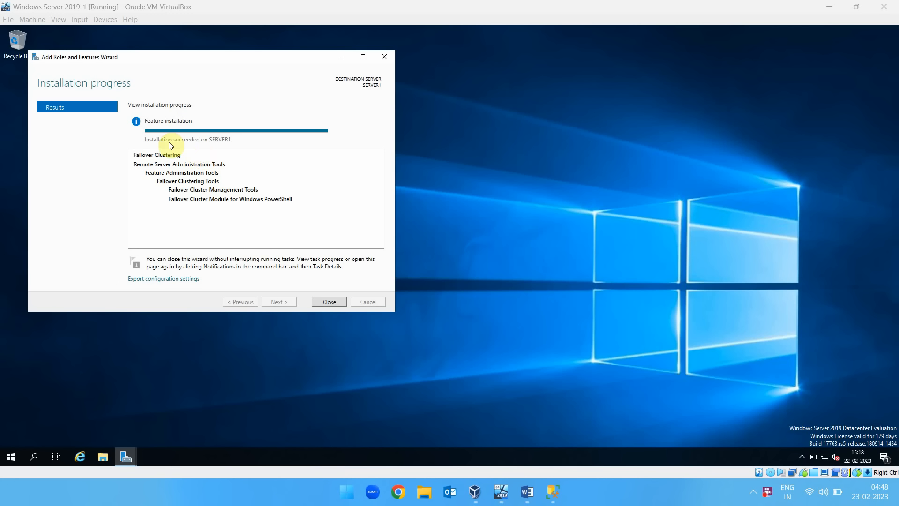
Close the feature installation wizards on SERVER1 and SERVER2.
left_click(329, 302)
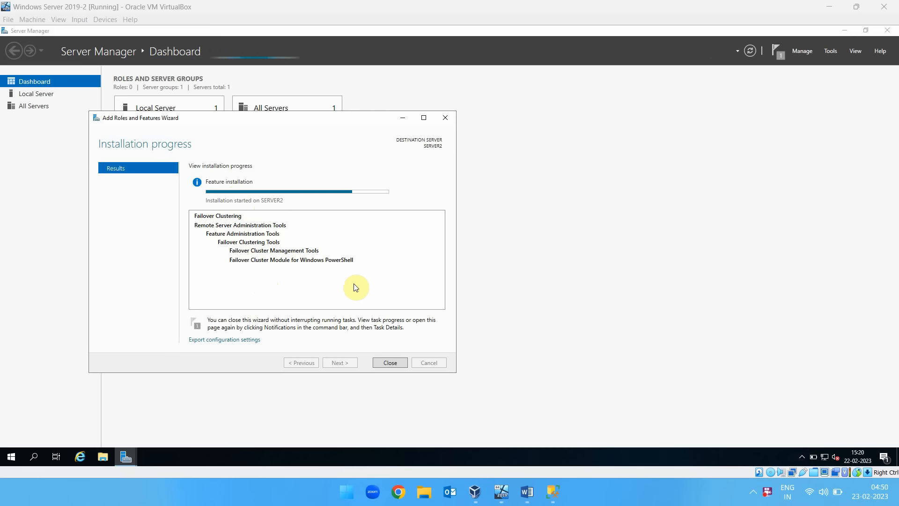
left_click(391, 363)
left_click(392, 363)
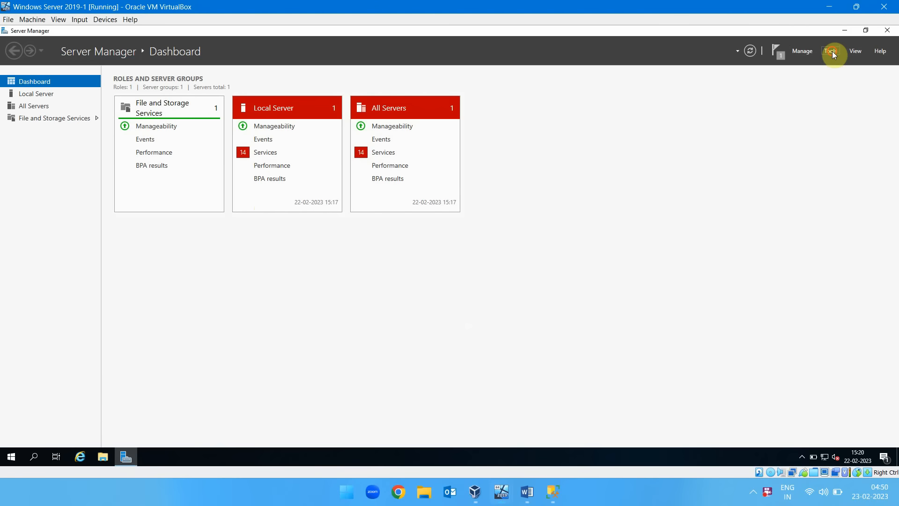
Open Failover Cluster Manager on the Windows Server 2019-1 machine and start validating a configuration.
left_click(831, 50)
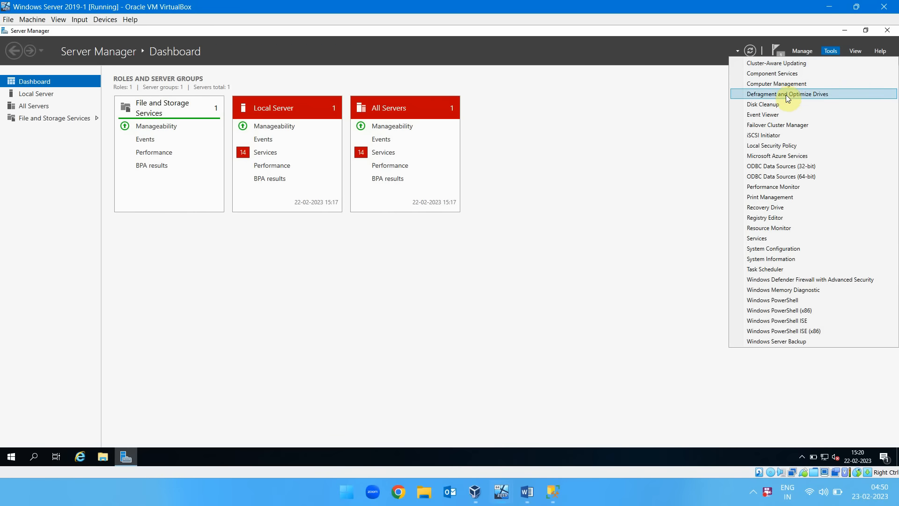
left_click(787, 125)
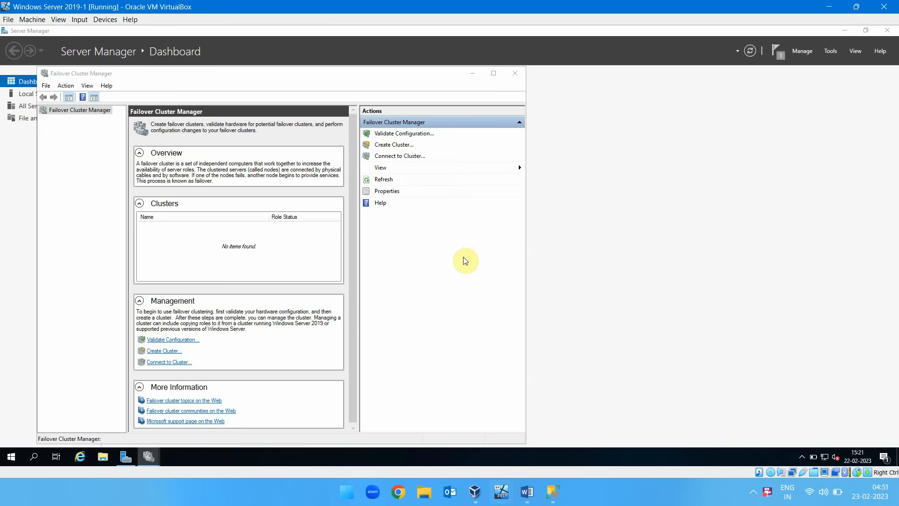
left_click(403, 136)
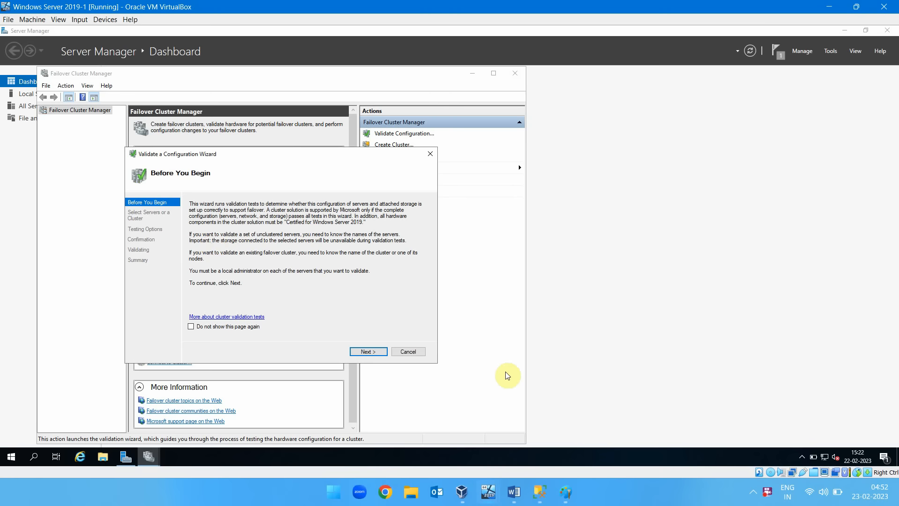
Add SERVER1 and SERVER2 as the servers to validate.
left_click(367, 352)
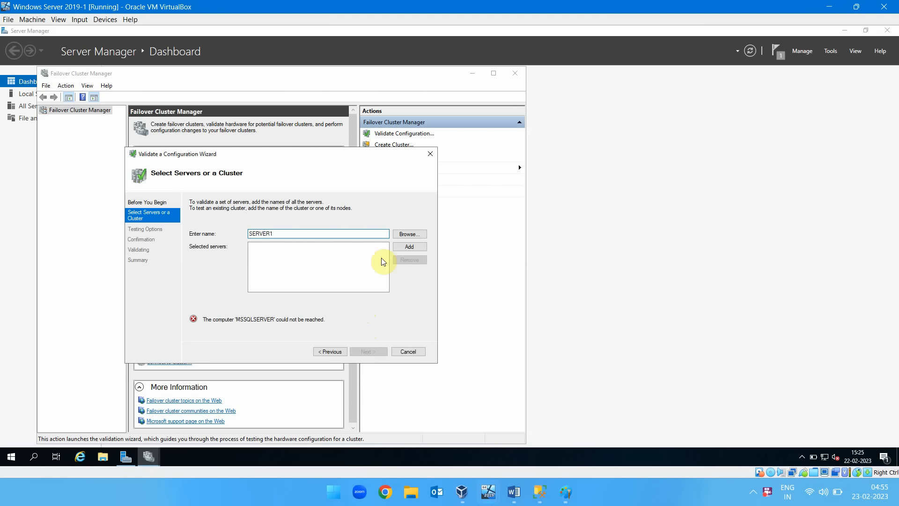
left_click(403, 249)
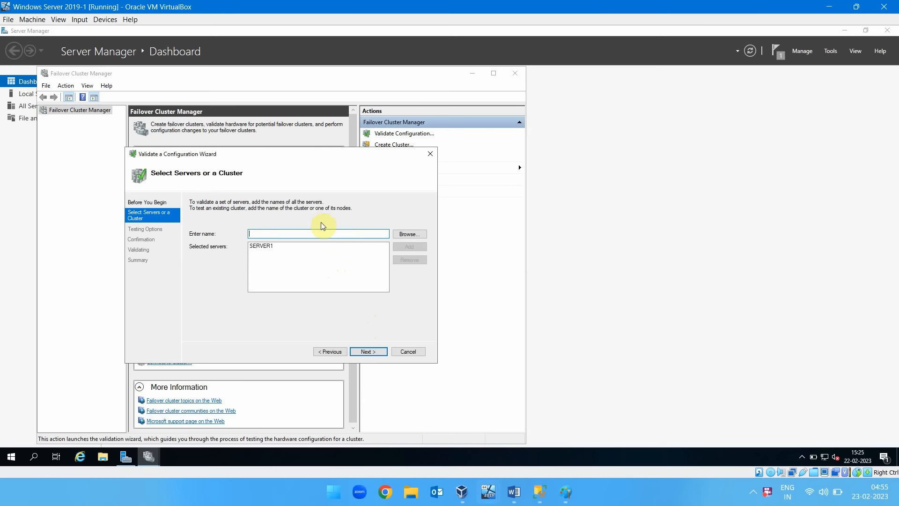
type("SERVER2")
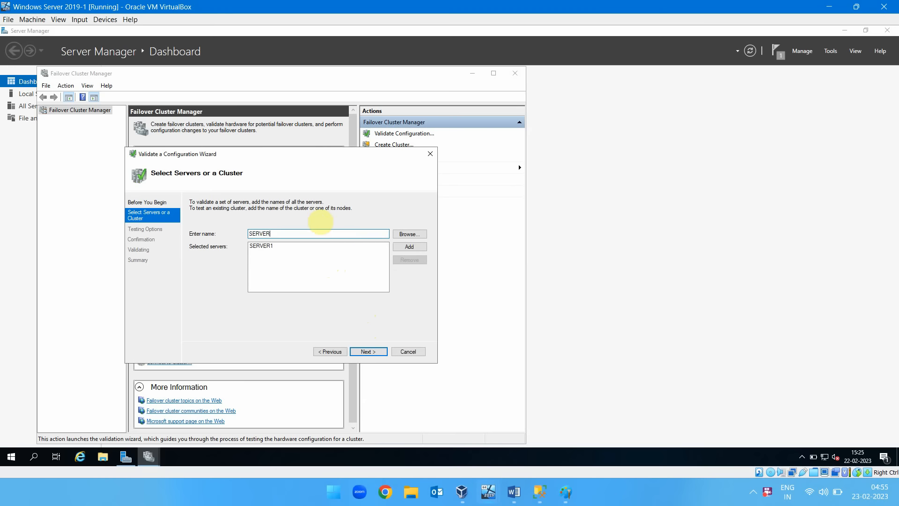
left_click(421, 248)
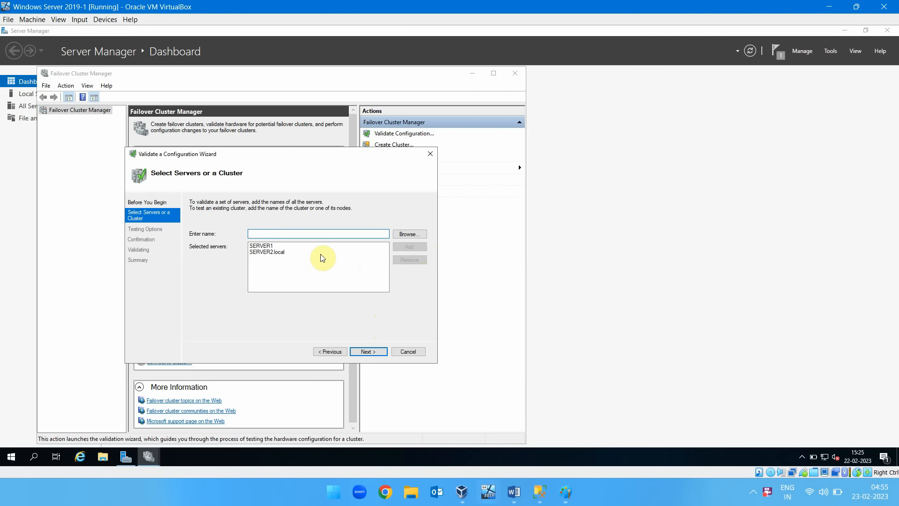
Run all recommended cluster validation tests on the two selected servers.
left_click(368, 352)
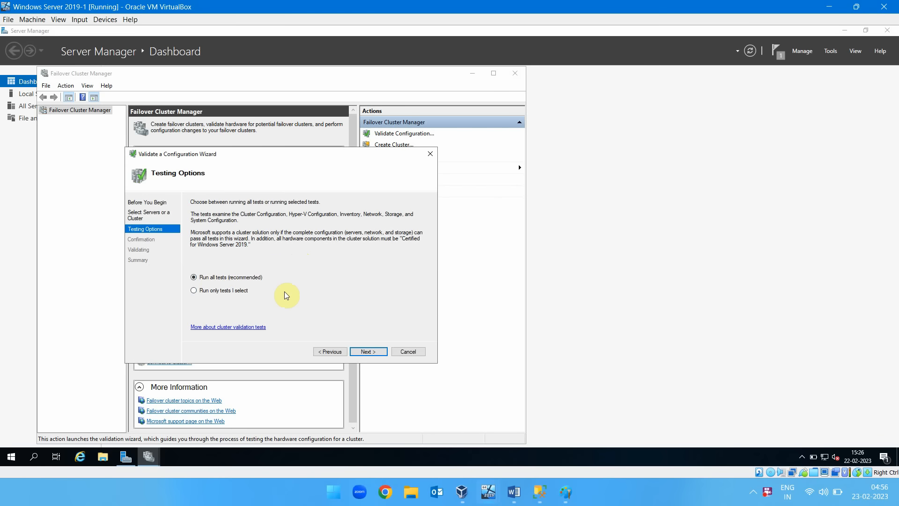
left_click(372, 351)
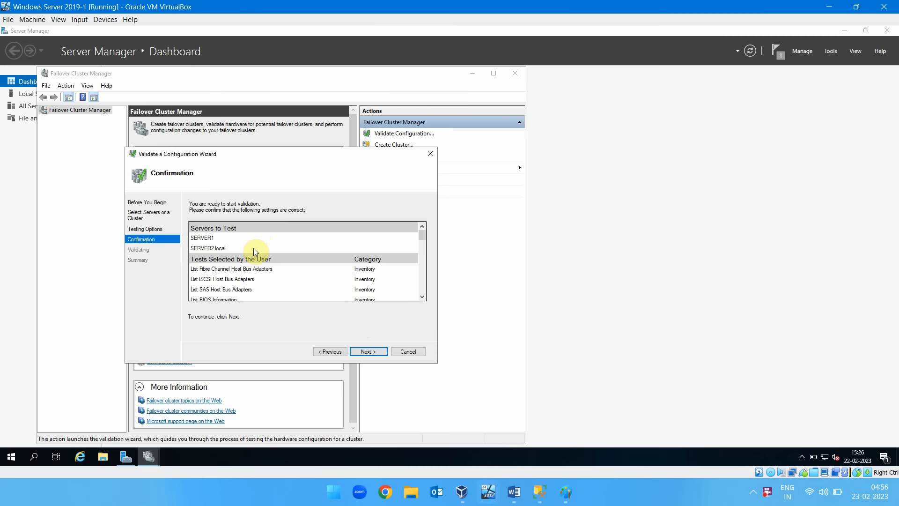
left_click(369, 351)
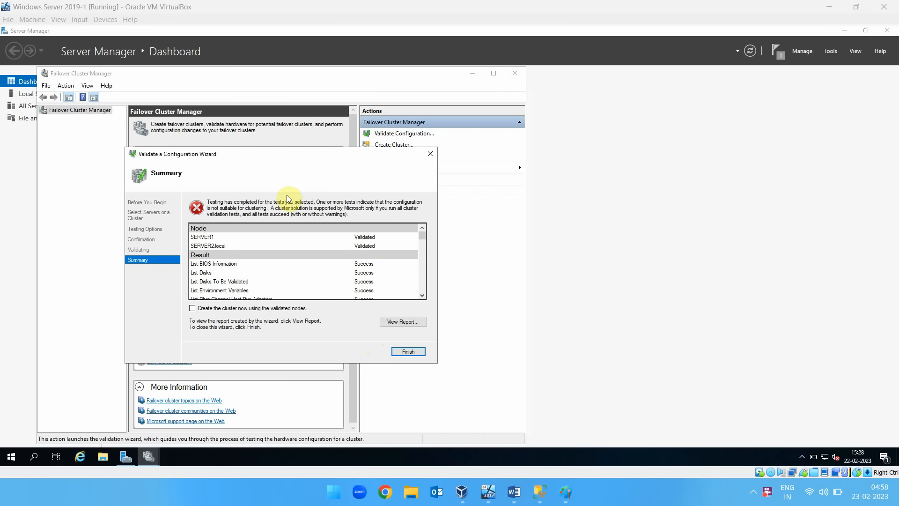
Review the validation summary's test results, category results, warnings and errors.
scroll(401, 275, "down", 10)
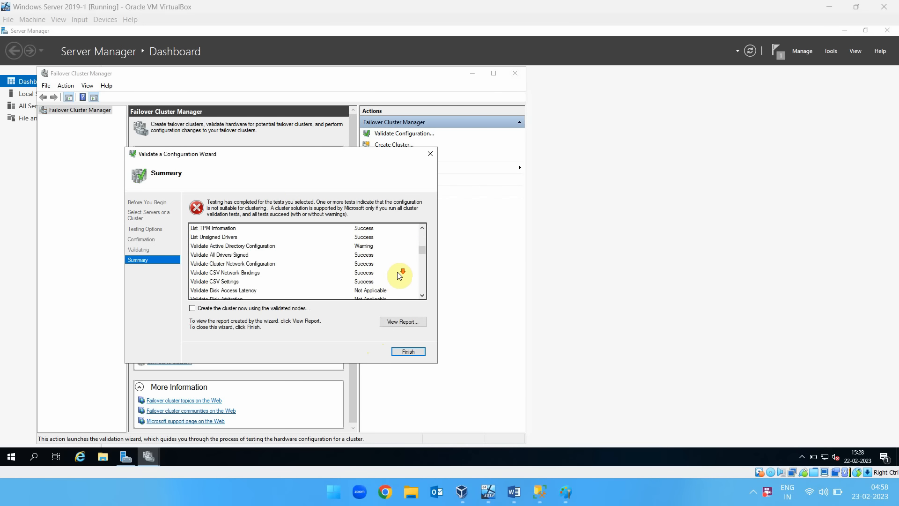
scroll(399, 275, "down", 8)
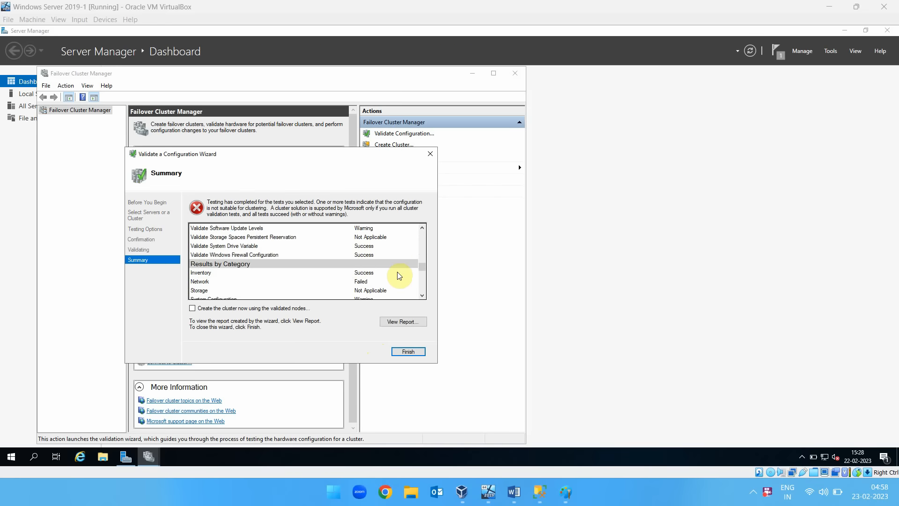
scroll(400, 275, "down", 5)
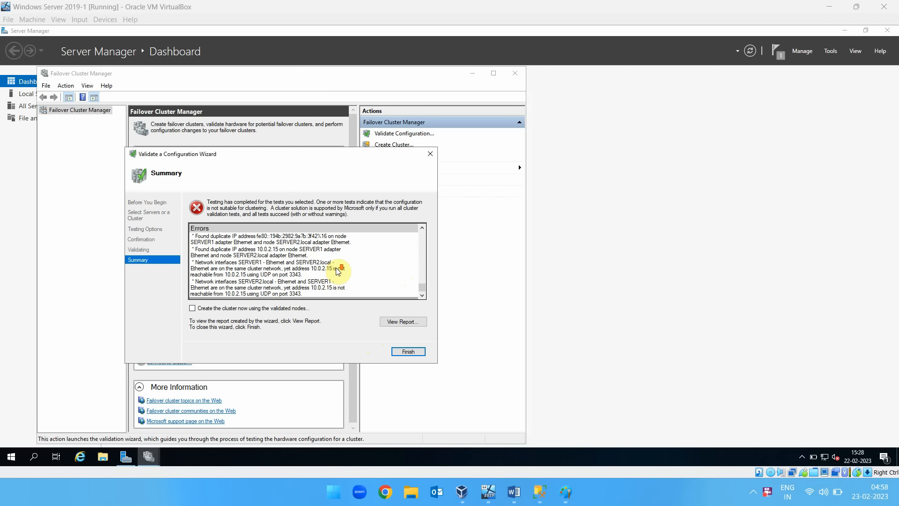
scroll(339, 272, "up", 5)
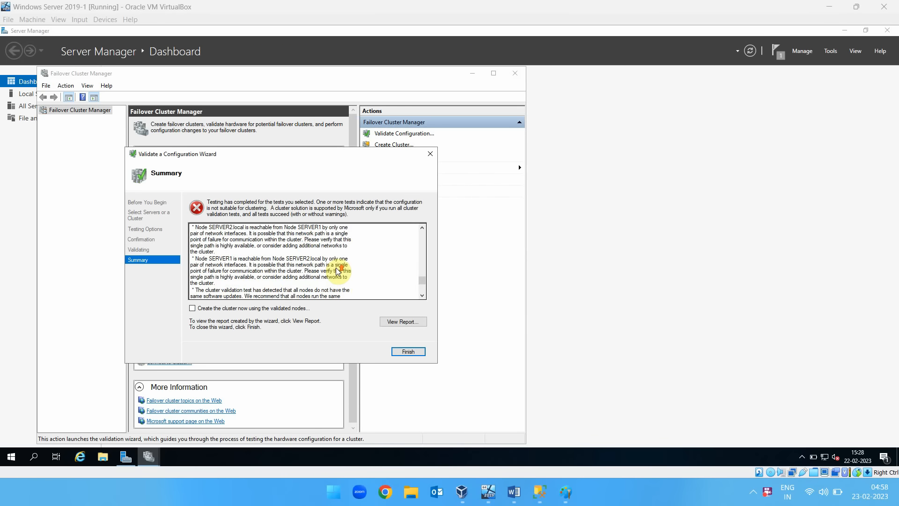
Read the remaining validation errors and finish the validation with the option to create the cluster now using the validated nodes.
scroll(338, 272, "down", 5)
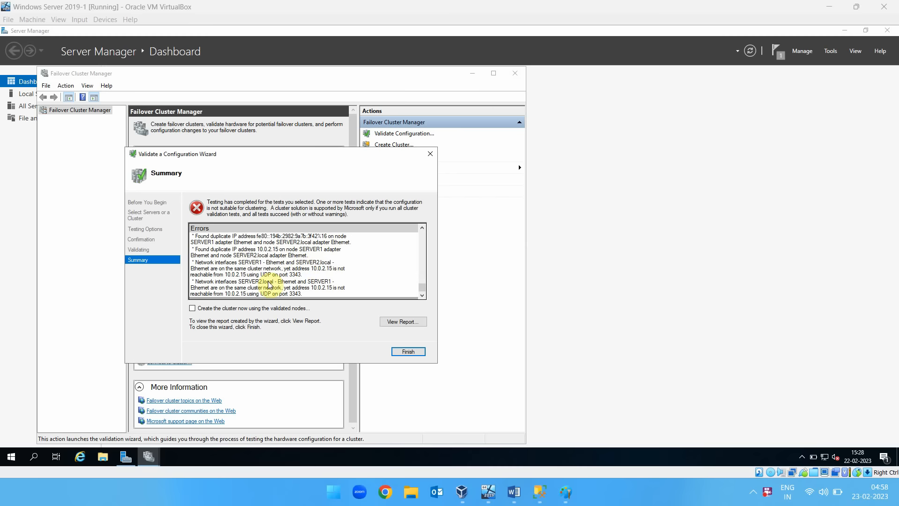
left_click(216, 308)
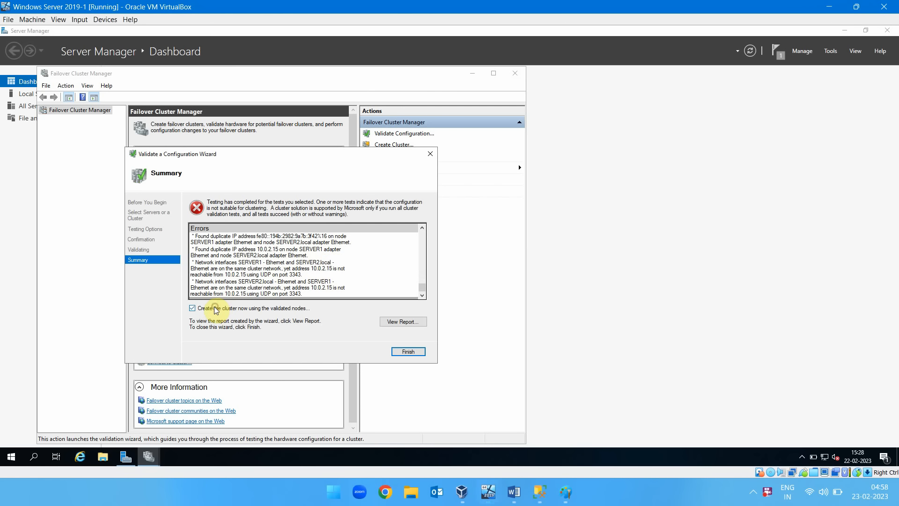
left_click(409, 352)
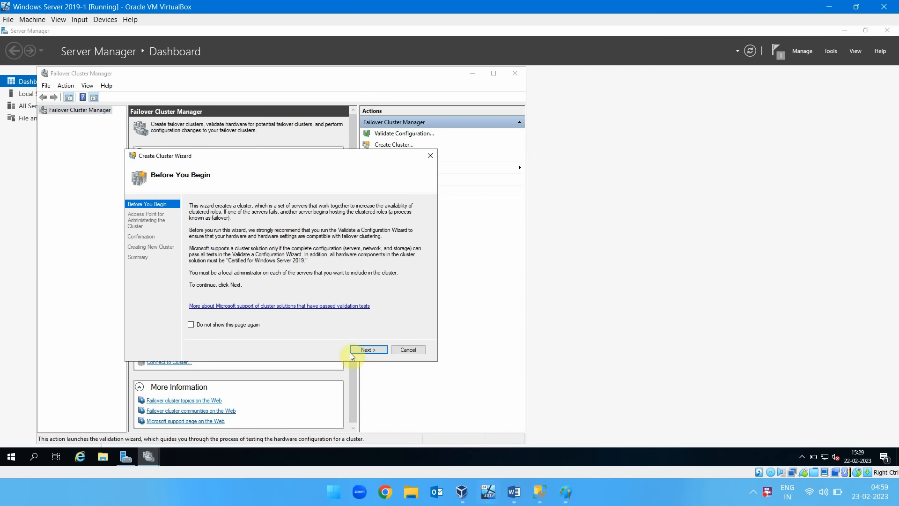
Name the new cluster SkillPedia and give it the address 10.10.0.102 on the 10.10.0.0/24 network.
left_click(367, 350)
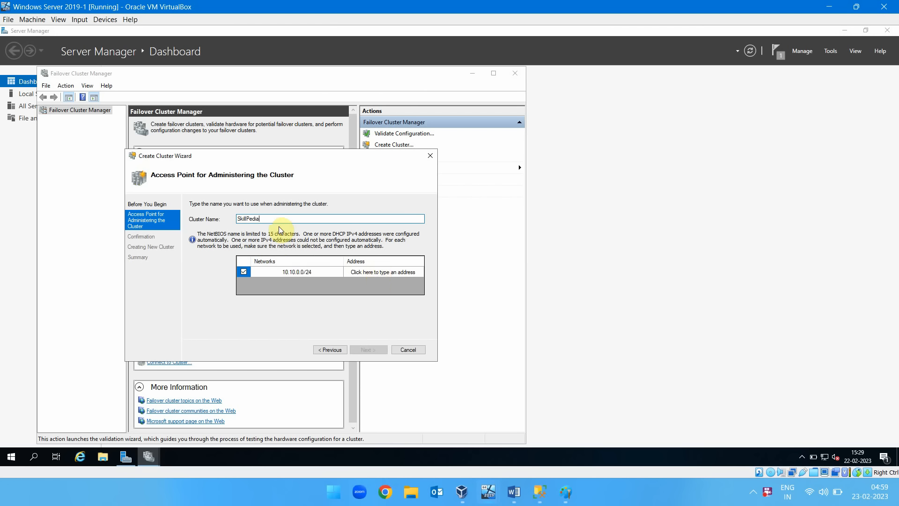
left_click(365, 271)
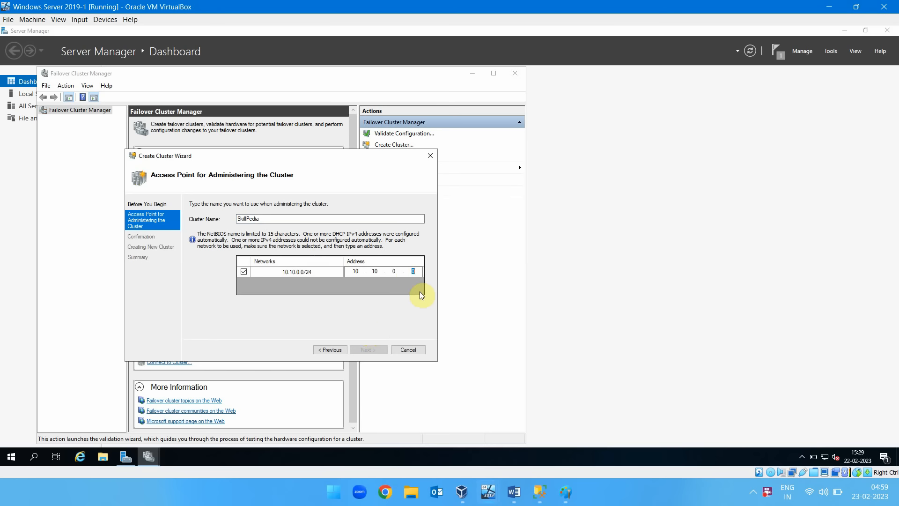
type("102")
key("Return")
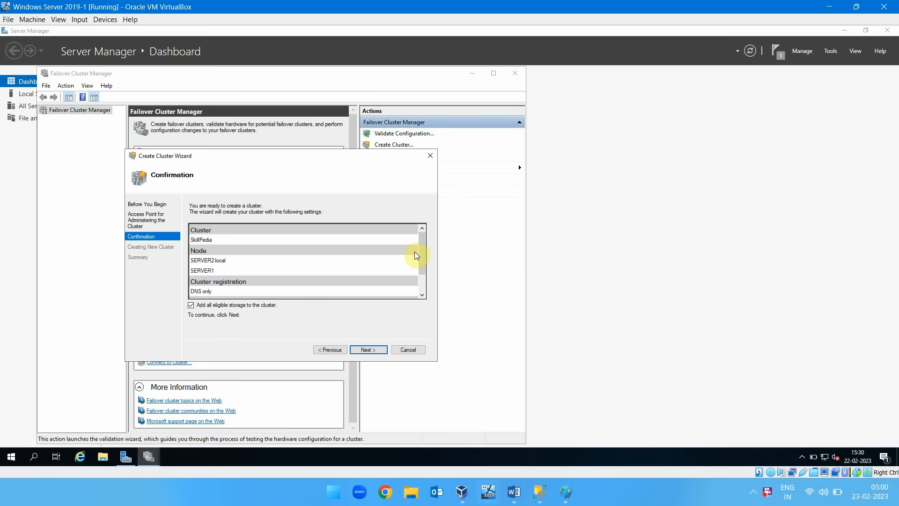
Review the confirmation settings, create the SkillPedia cluster with all eligible storage added, and finish the wizard.
left_click_drag(414, 252, 425, 301)
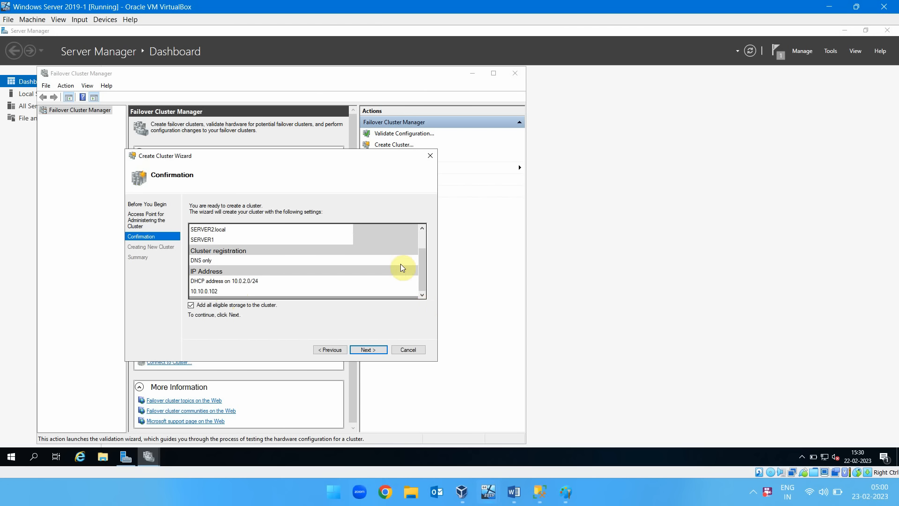
left_click_drag(425, 277, 424, 297)
left_click(368, 349)
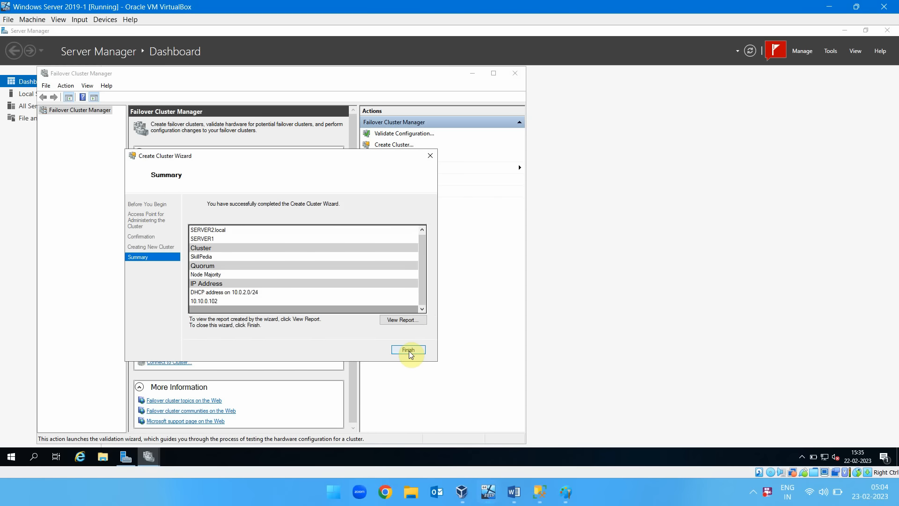
left_click(408, 350)
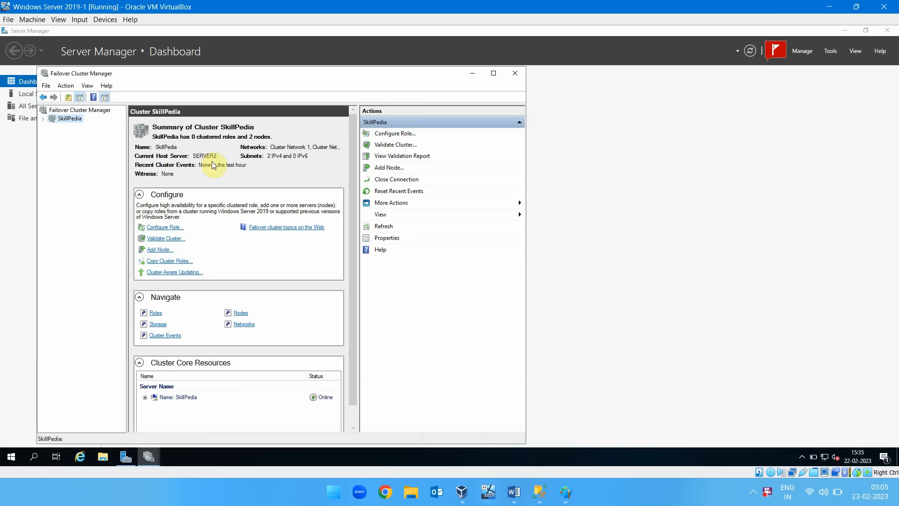
Inspect the nodes, roles and storage of the SkillPedia cluster, then close Failover Cluster Manager.
left_click(241, 313)
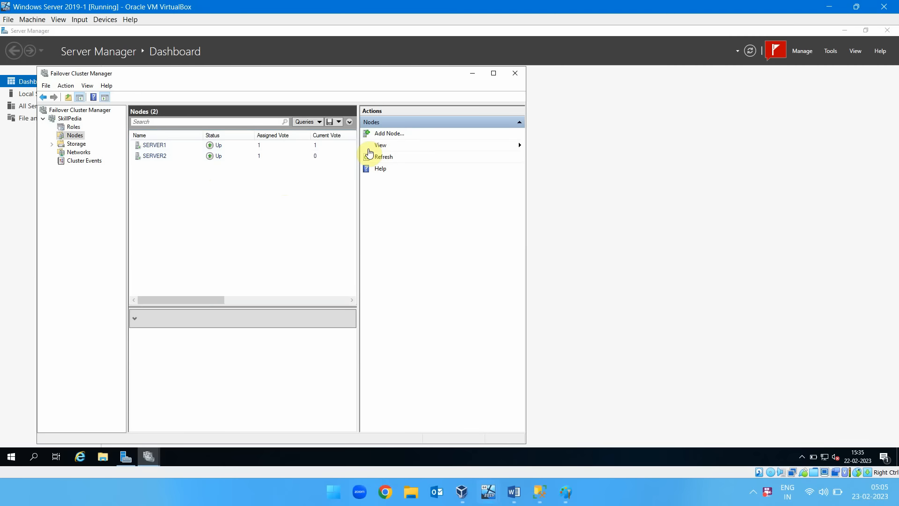
left_click(73, 126)
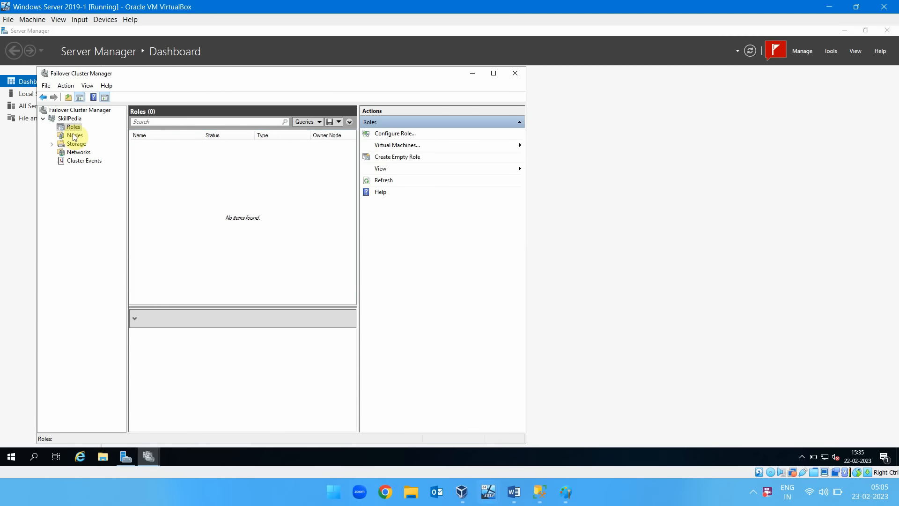
left_click(74, 135)
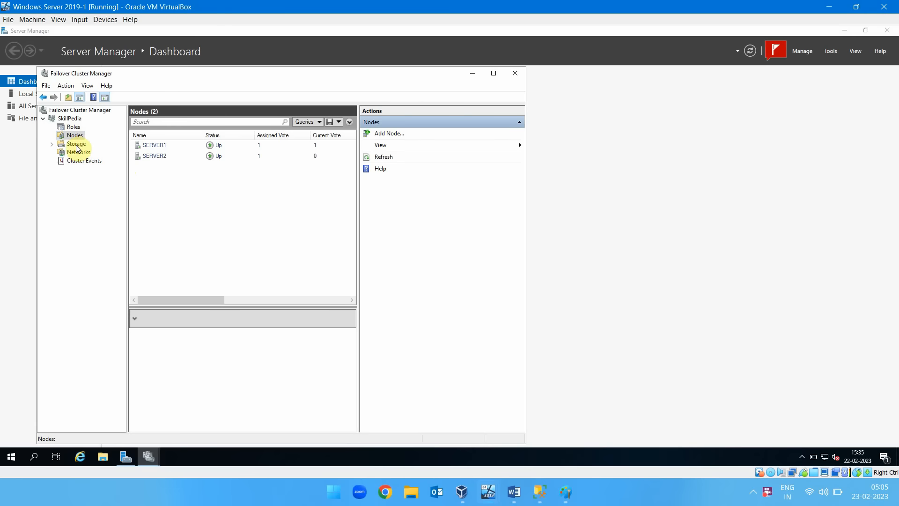
left_click(77, 144)
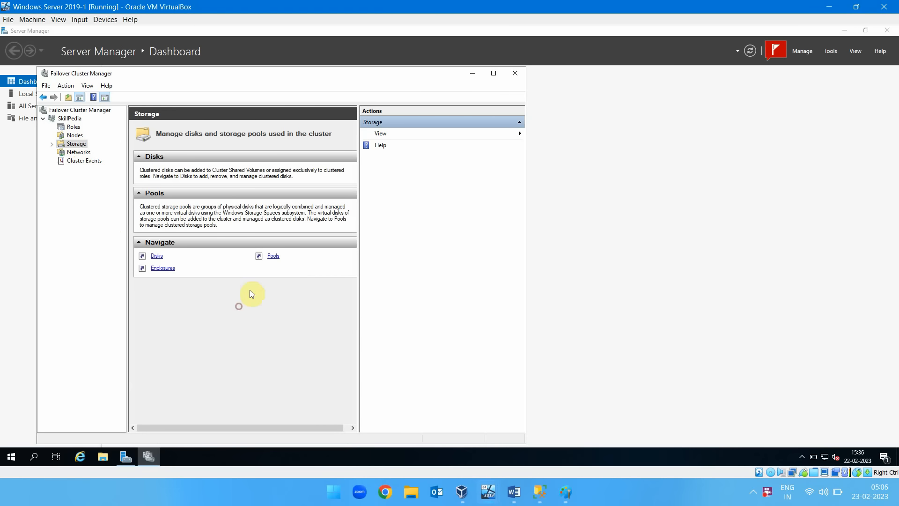
left_click(515, 73)
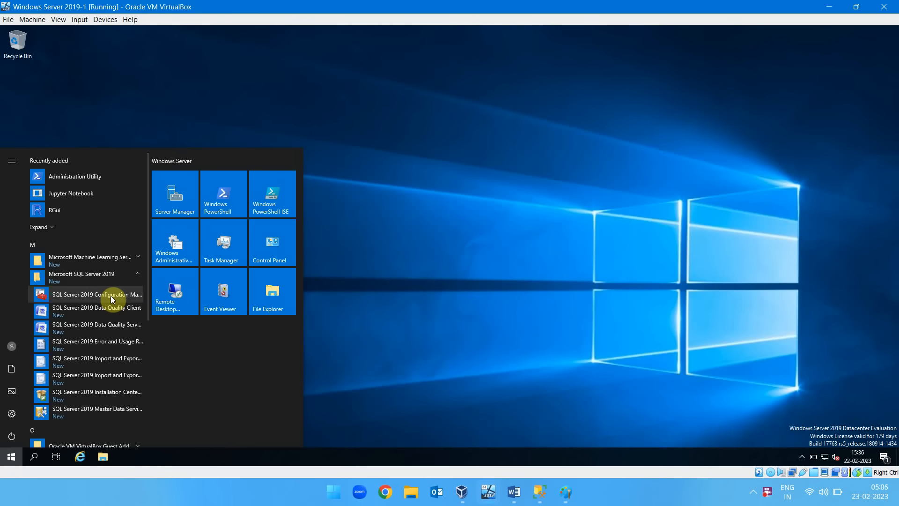
Open SQL Server Configuration Manager on the Windows Server 2019-1 machine and start the SQL Server Integration Services 15.0 service.
left_click(110, 296)
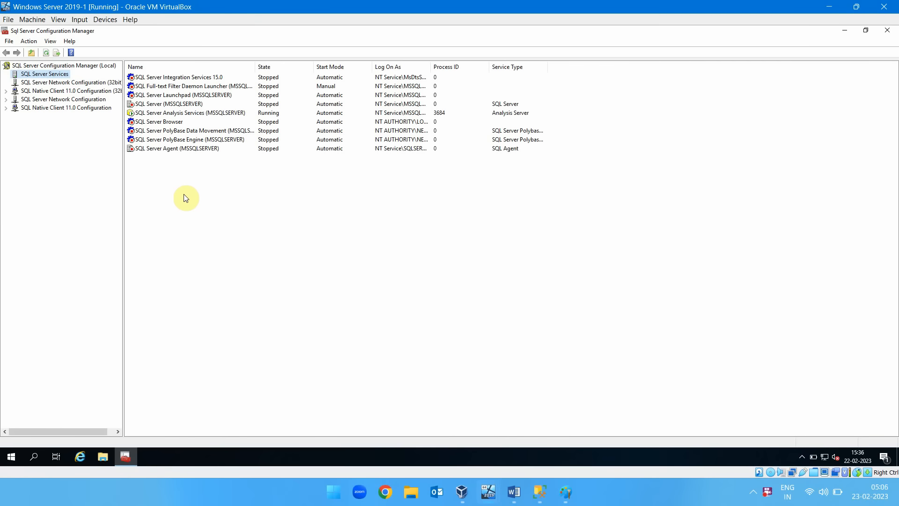
left_click(189, 77)
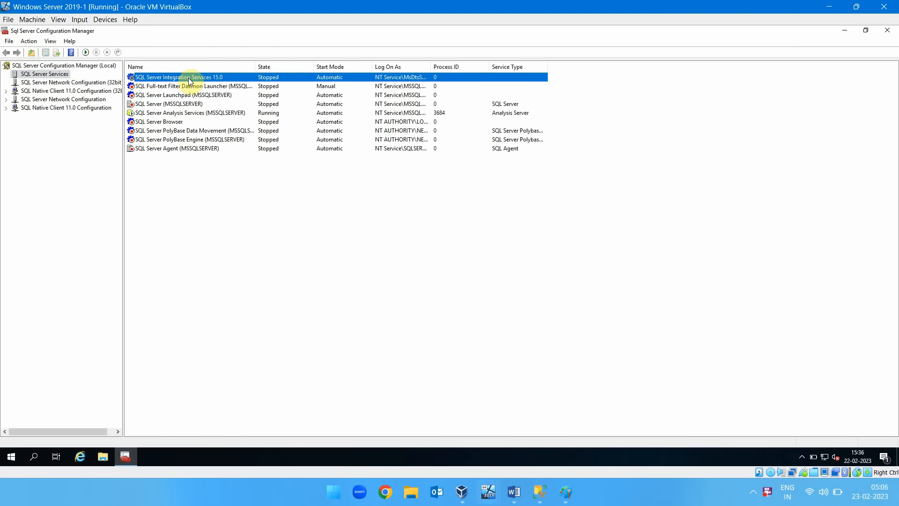
right_click(188, 77)
left_click(211, 86)
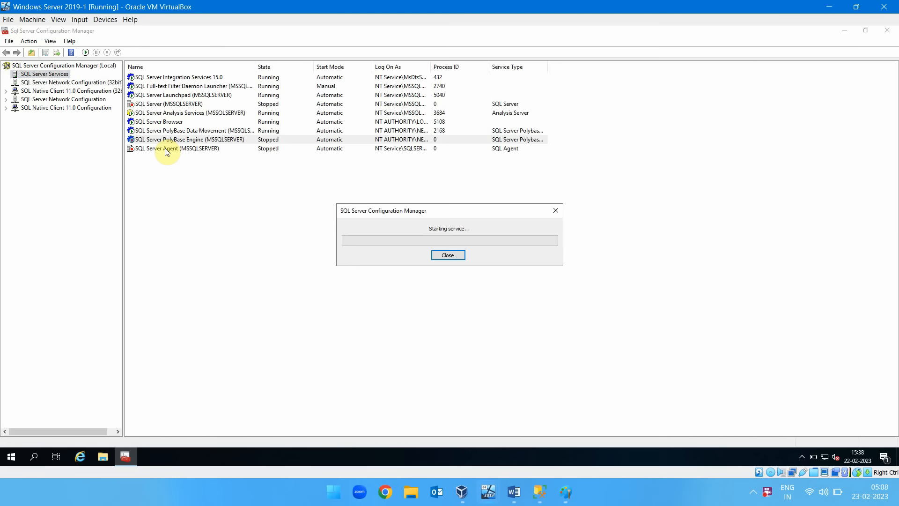
Start the SQL Server Agent (MSSQLSERVER) and SQL Server (MSSQLSERVER) services.
left_click(165, 148)
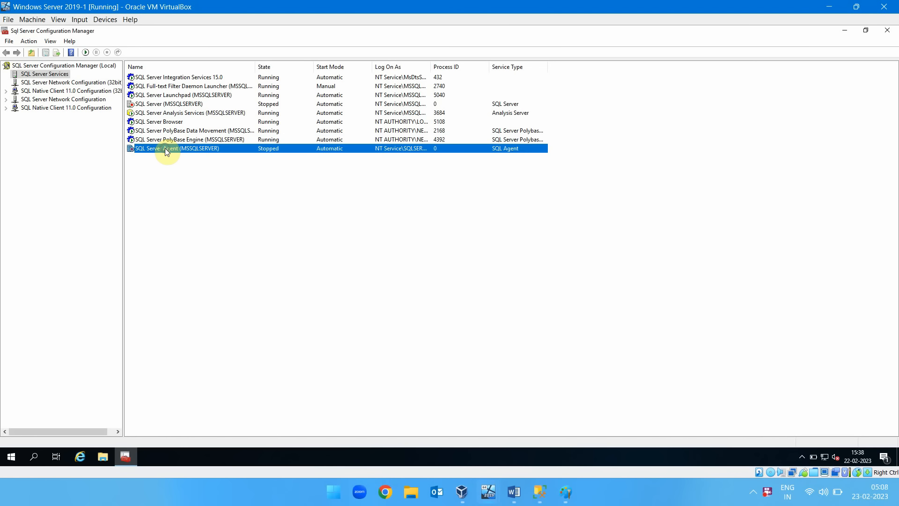
right_click(165, 148)
left_click(184, 155)
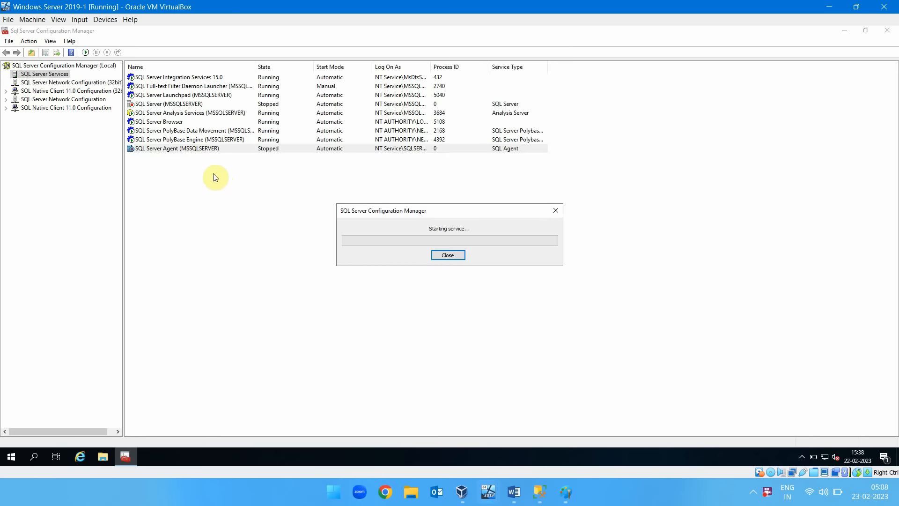
left_click(174, 104)
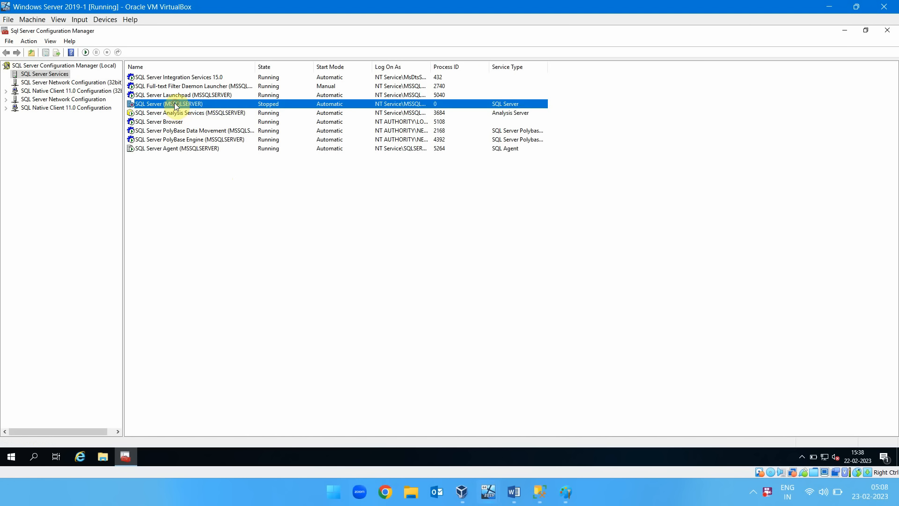
right_click(174, 104)
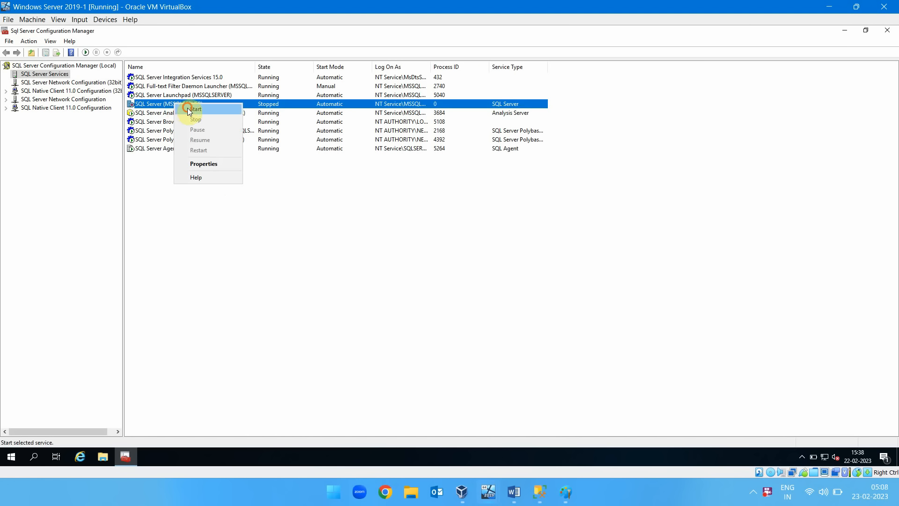
left_click(190, 109)
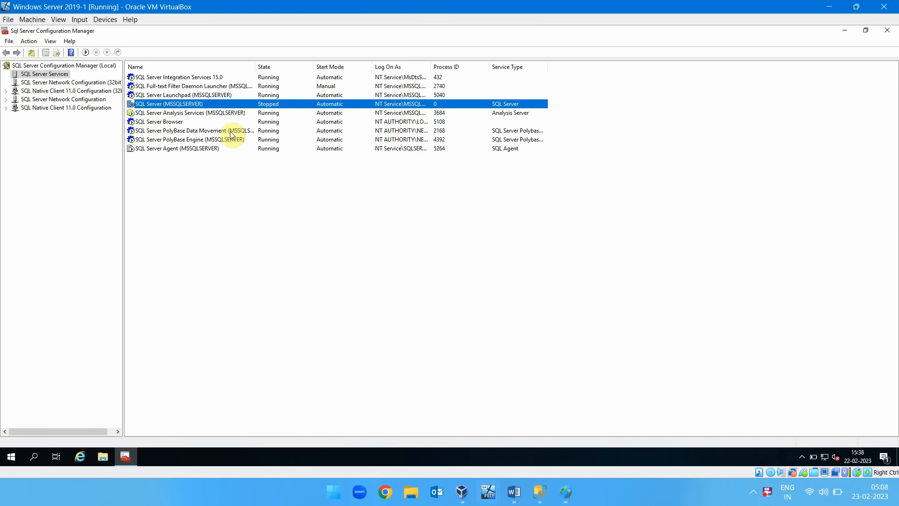
left_click(218, 131)
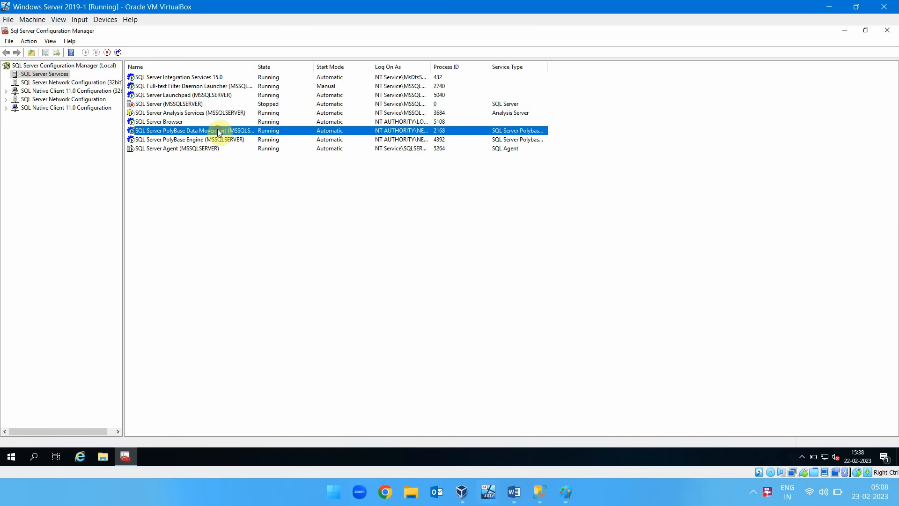
Enable Always On Availability Groups in the properties of the SQL Server (MSSQLSERVER) service.
left_click(189, 104)
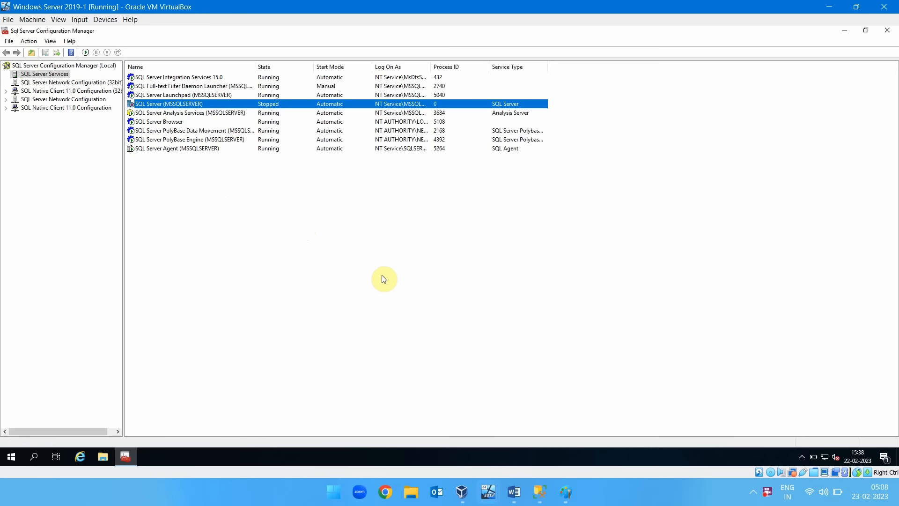
left_click(27, 75)
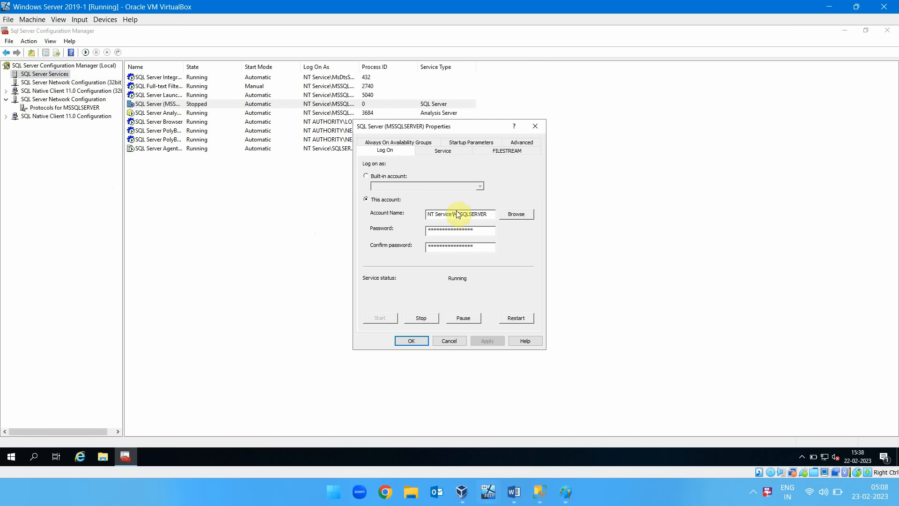
left_click(405, 145)
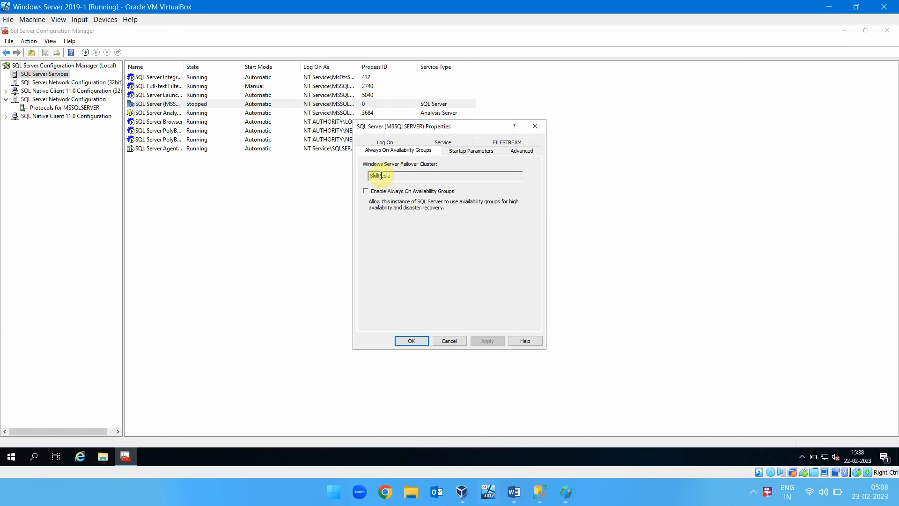
left_click(364, 192)
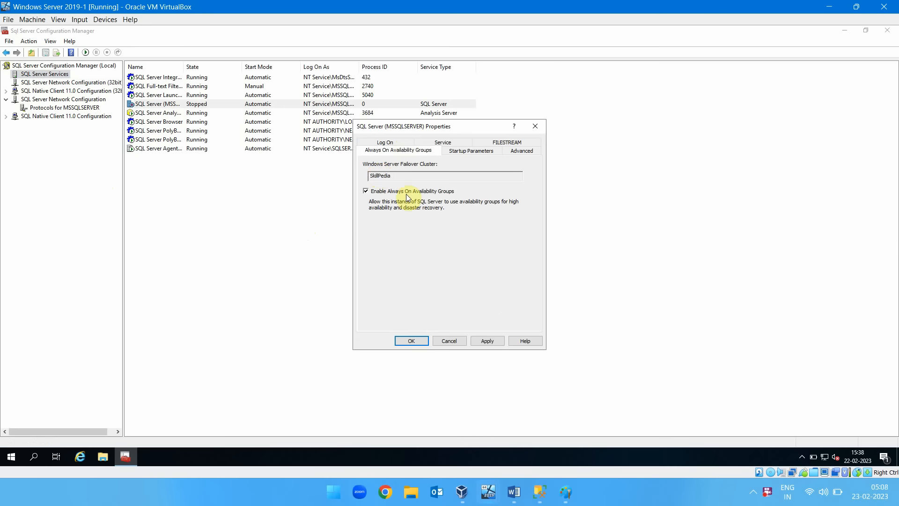
left_click(415, 339)
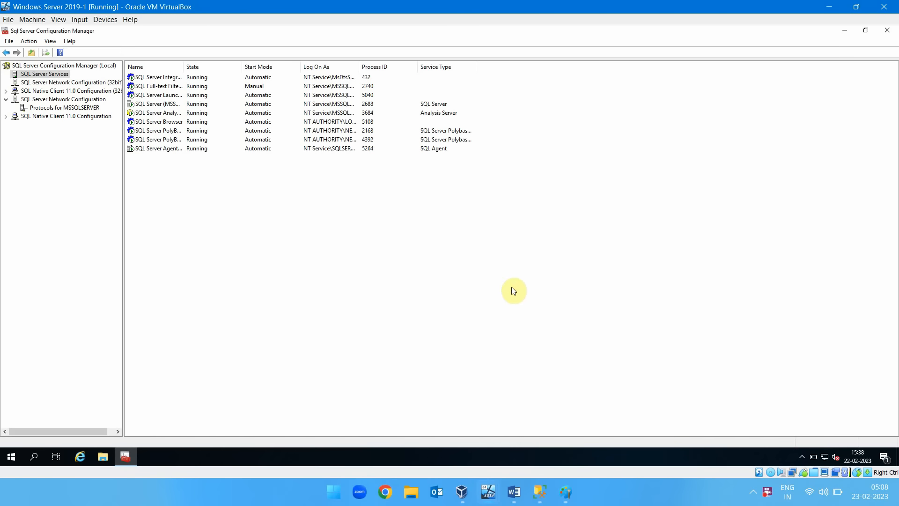
Widen the services list's Name column and restart the SQL Server (MSSQLSERVER) service.
left_click_drag(185, 63, 274, 66)
left_click(181, 104)
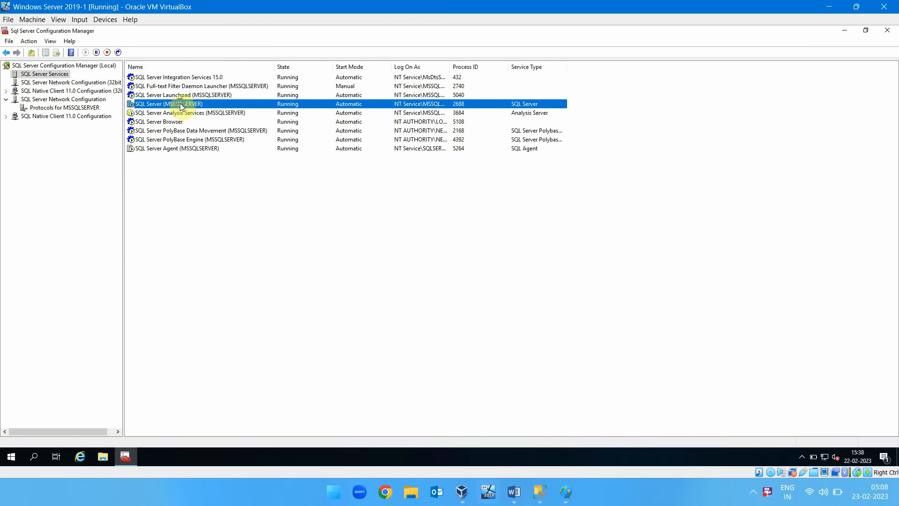
right_click(180, 104)
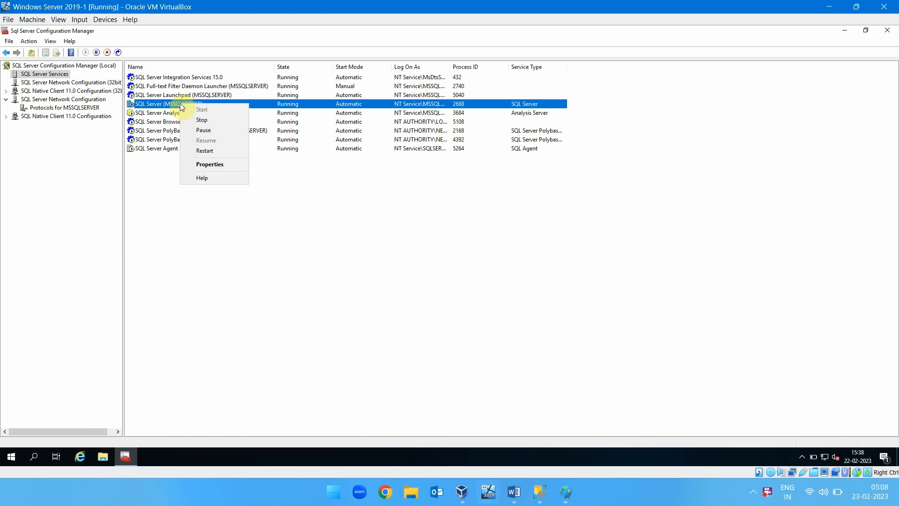
left_click(206, 151)
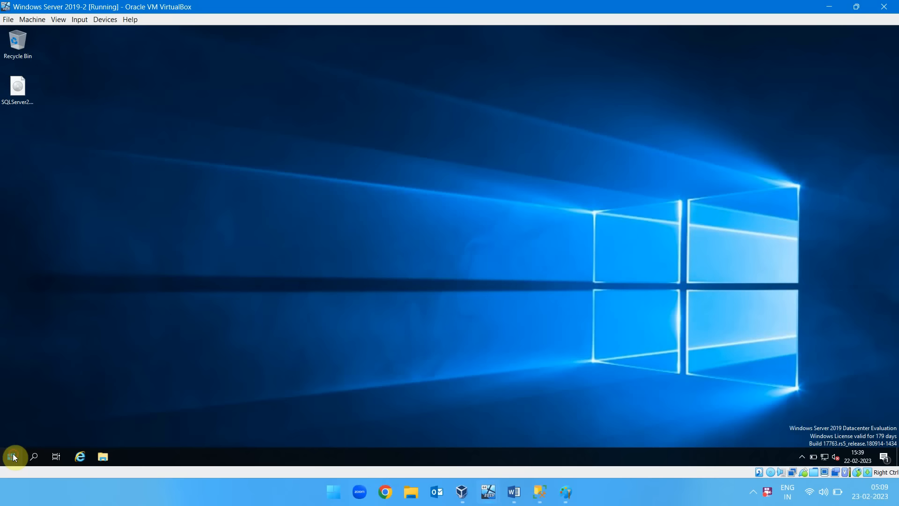
Open SQL Server 2019 Configuration Manager on the Windows Server 2019-2 machine and start the SQL Server Integration Services 15.0 service.
left_click(10, 457)
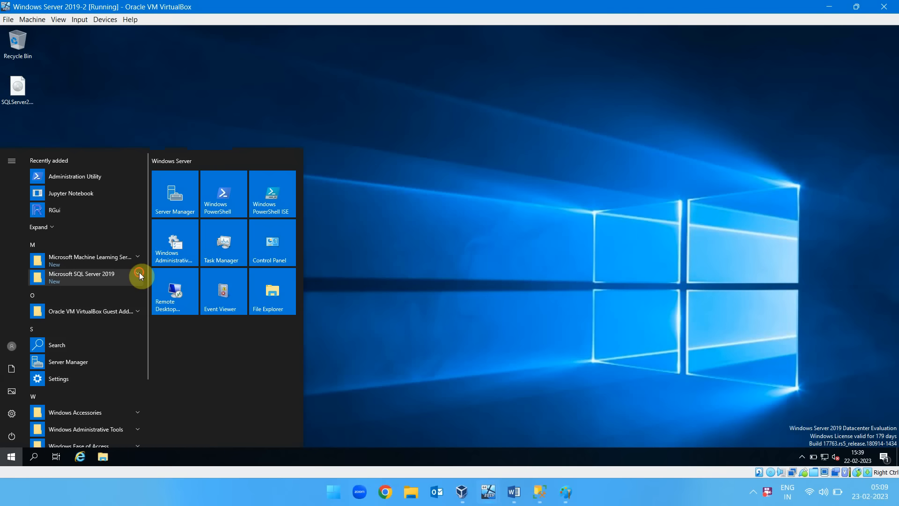
left_click(138, 273)
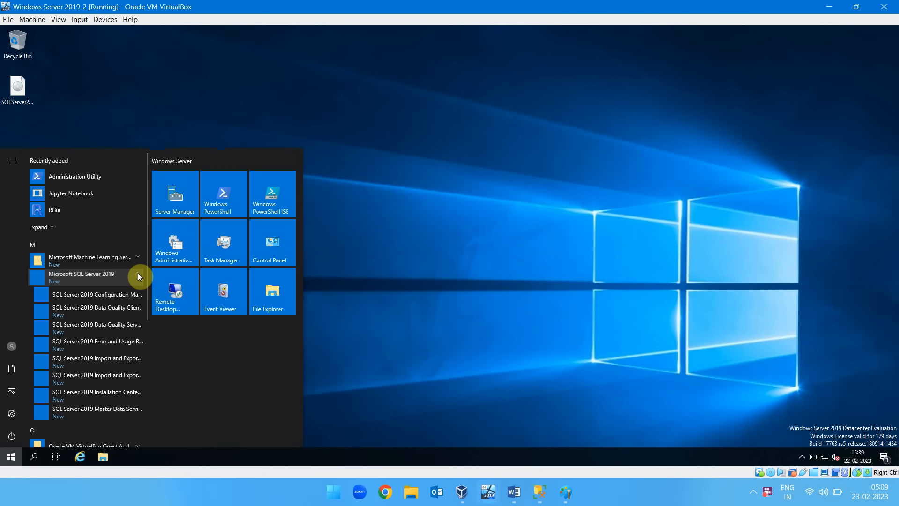
left_click(118, 302)
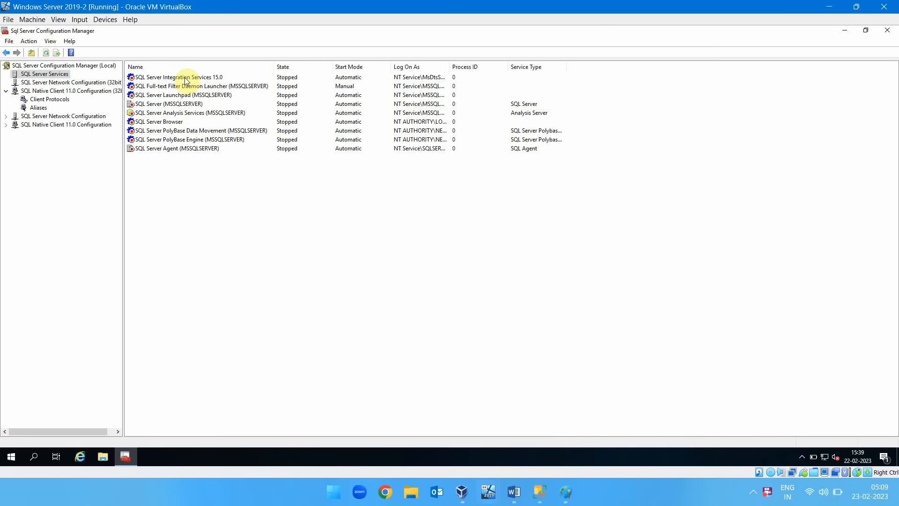
left_click(187, 79)
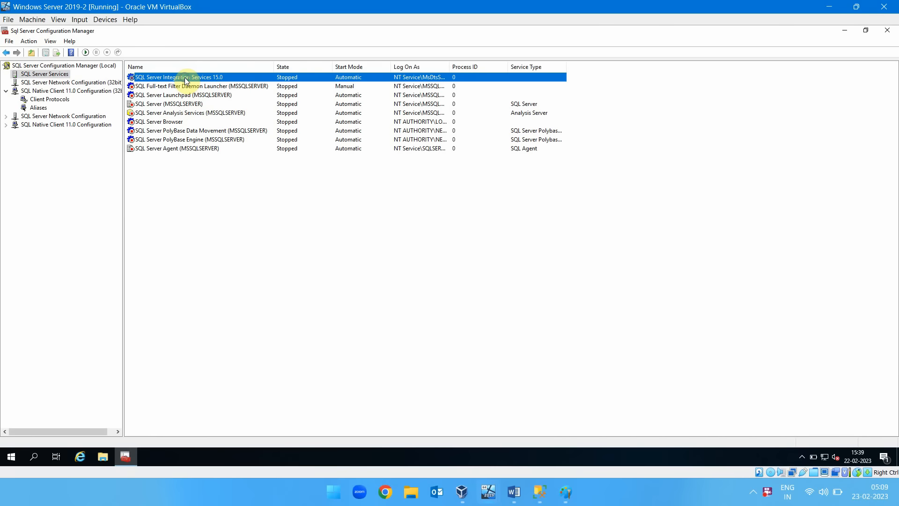
right_click(187, 79)
left_click(204, 85)
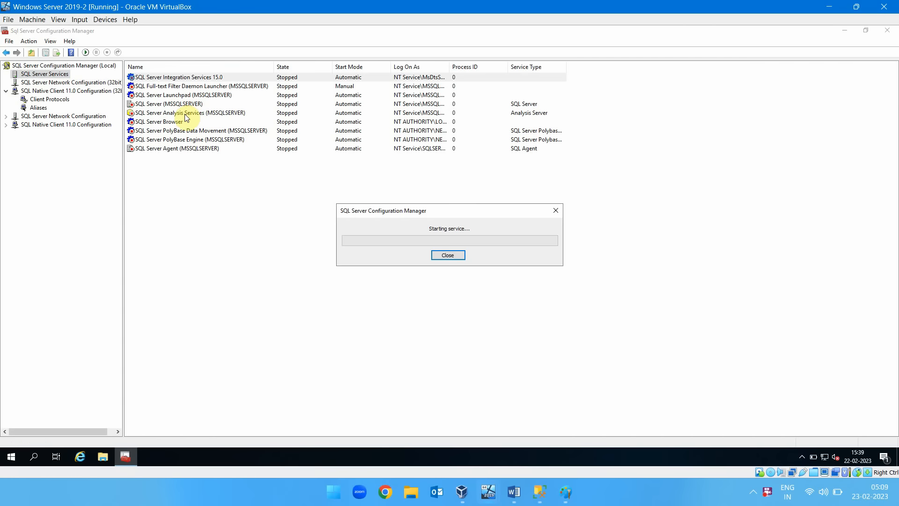
Enable Always On Availability Groups in the properties of the SQL Server (MSSQLSERVER) service.
right_click(180, 104)
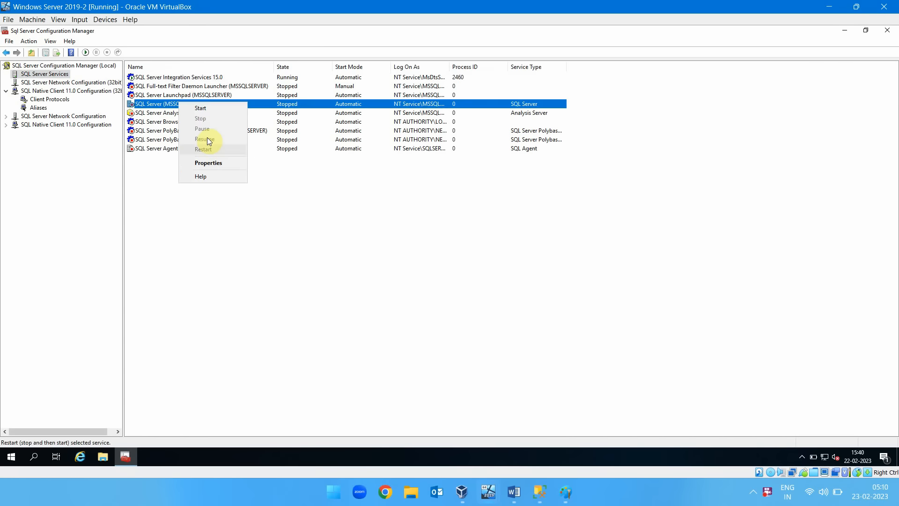
left_click(209, 162)
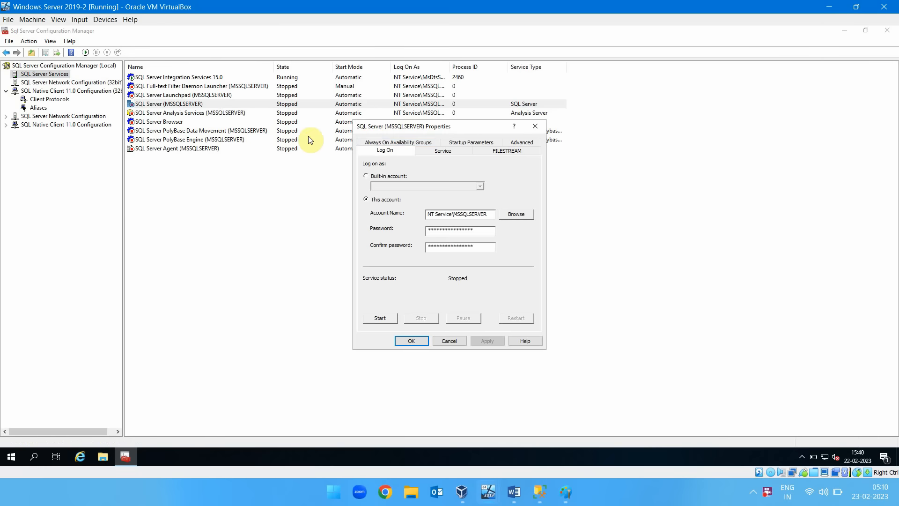
left_click(380, 142)
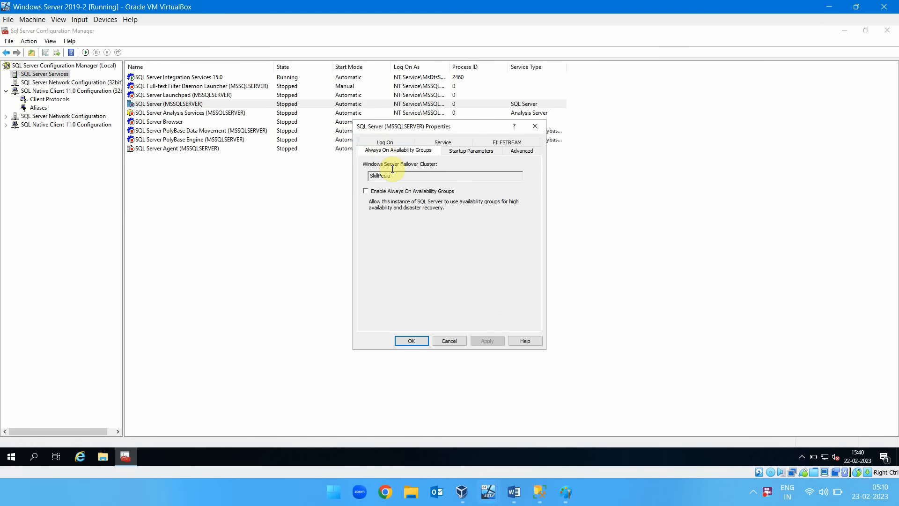
left_click(377, 192)
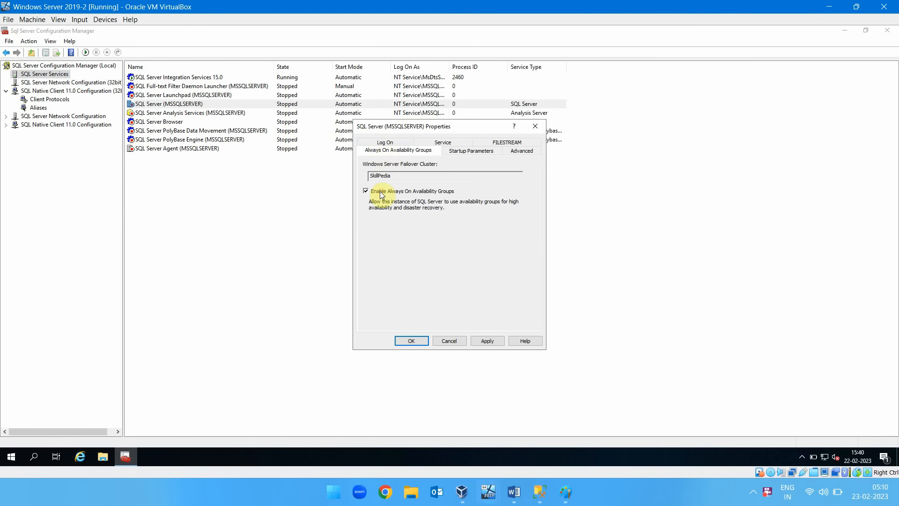
left_click(412, 341)
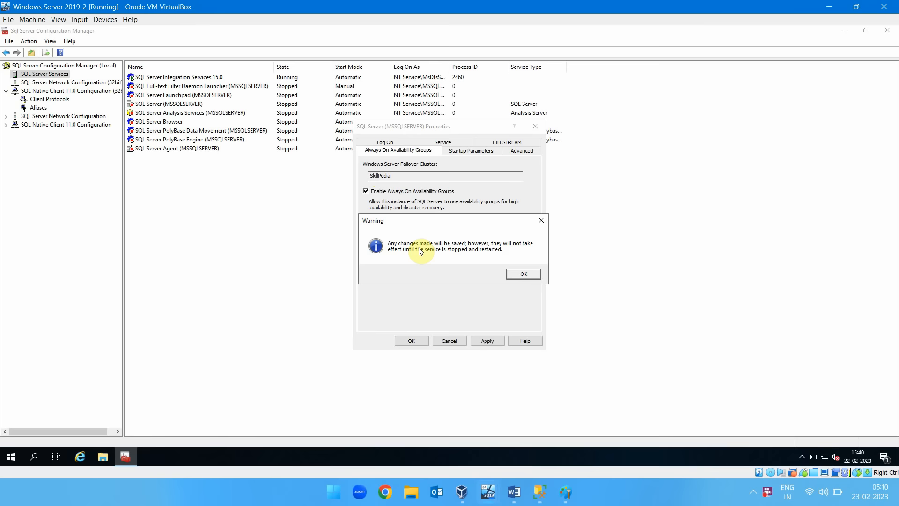
left_click(523, 274)
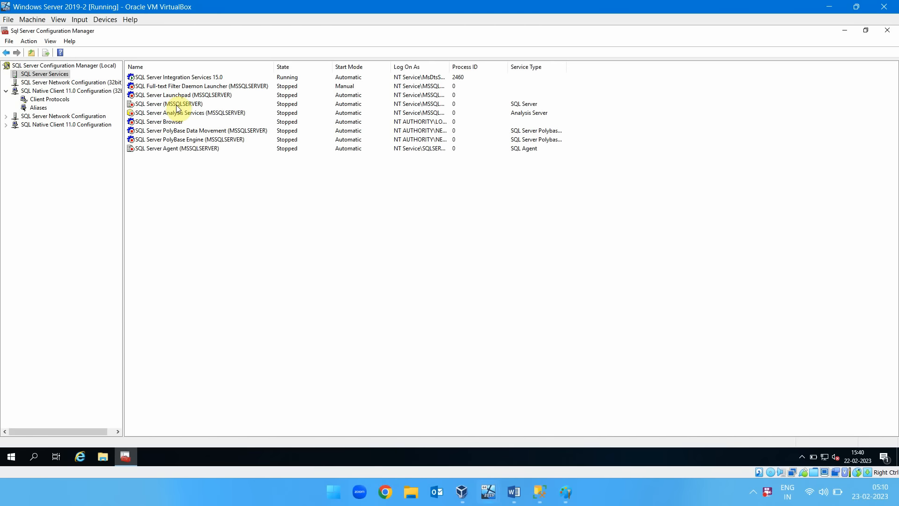
Start the SQL Server (MSSQLSERVER) service and the SQL Server Agent (MSSQLSERVER) service on the second machine.
left_click(176, 107)
right_click(175, 106)
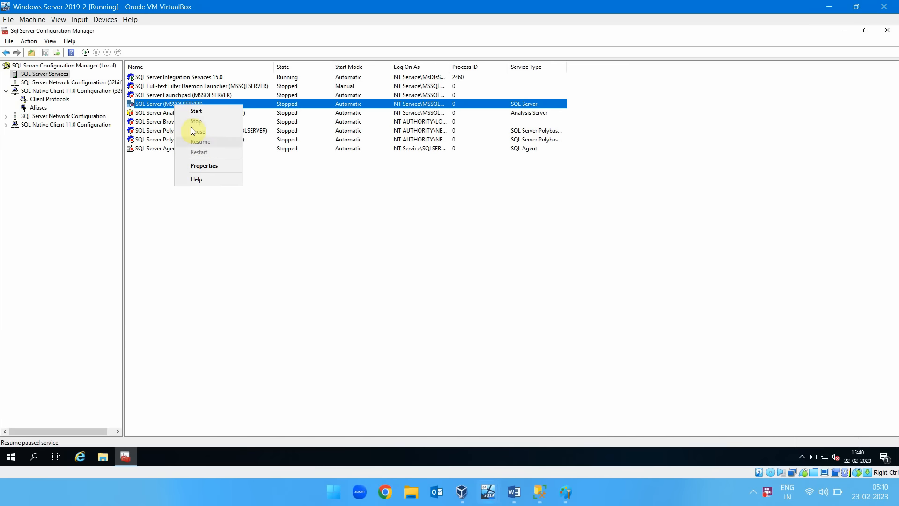
left_click(196, 111)
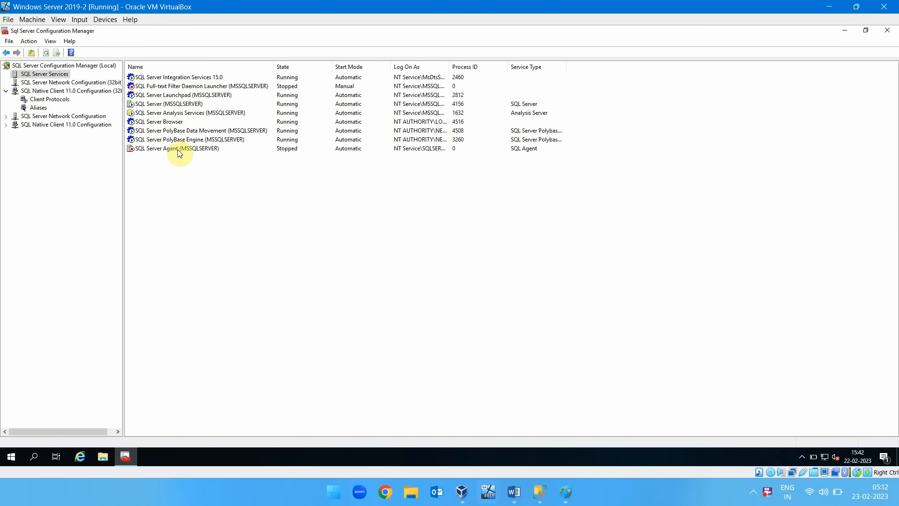
left_click(178, 150)
right_click(177, 150)
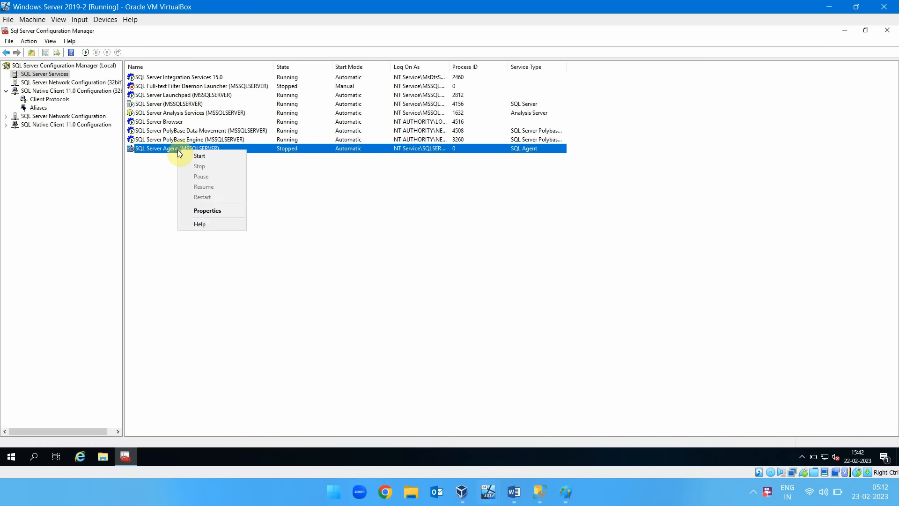
left_click(199, 156)
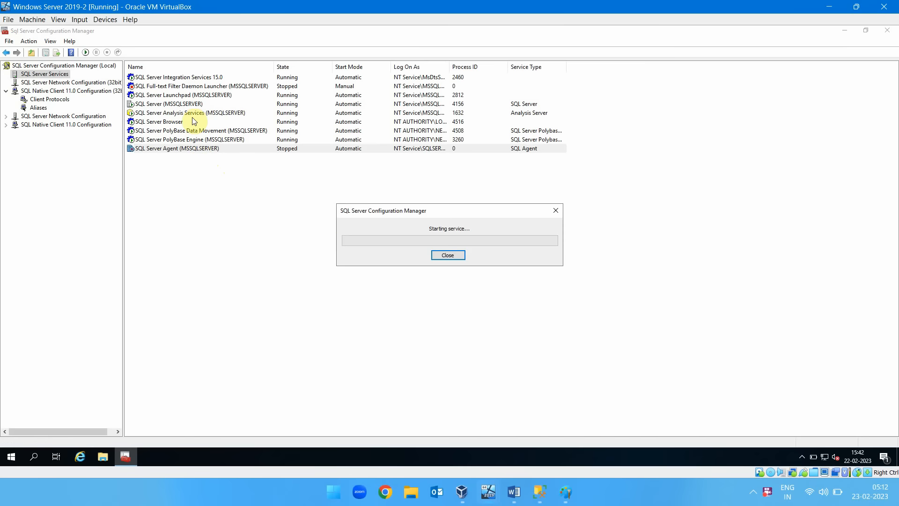
left_click(196, 87)
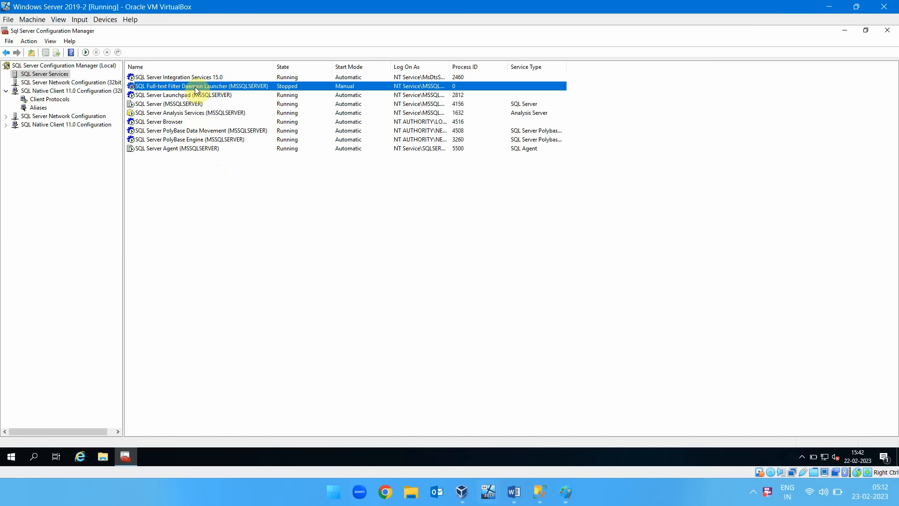
Switch to SQL Server Management Studio and connect to the 10.10.0.100 database engine with SQL Server Authentication, login sa and the account password.
left_click(537, 497)
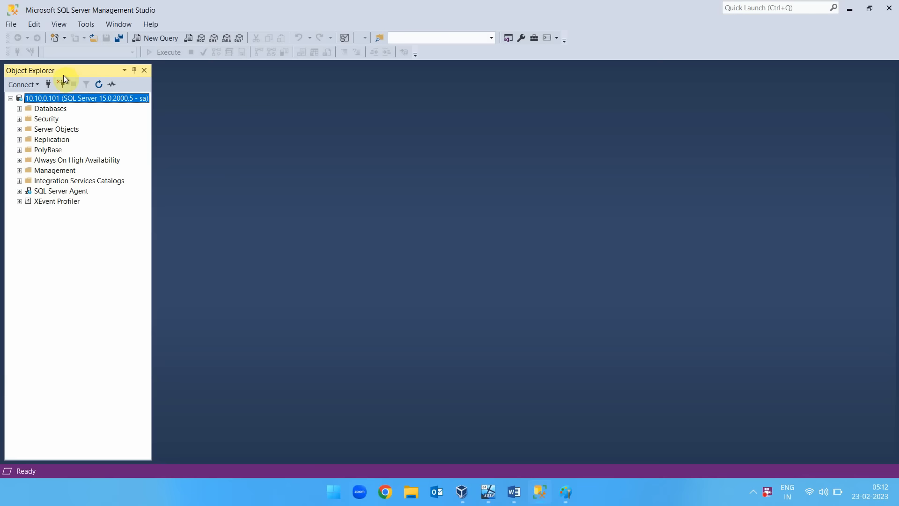
left_click(19, 84)
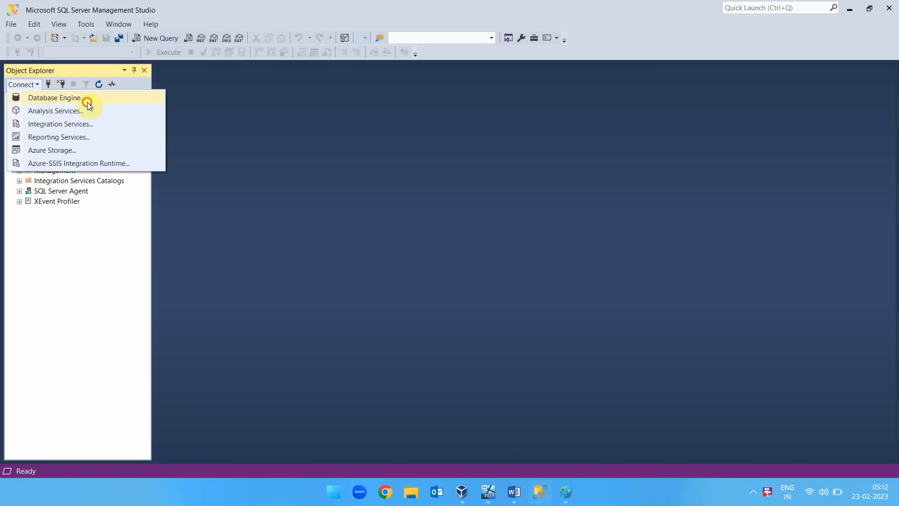
left_click(87, 100)
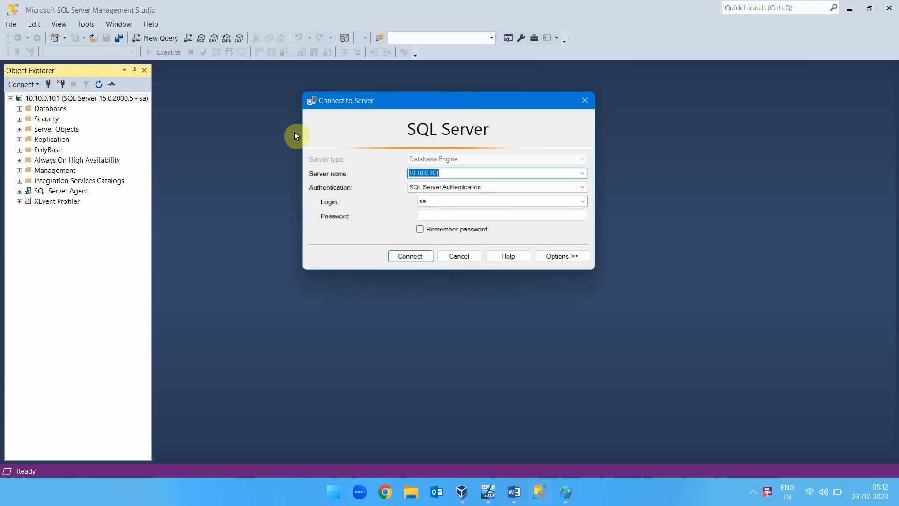
left_click(445, 216)
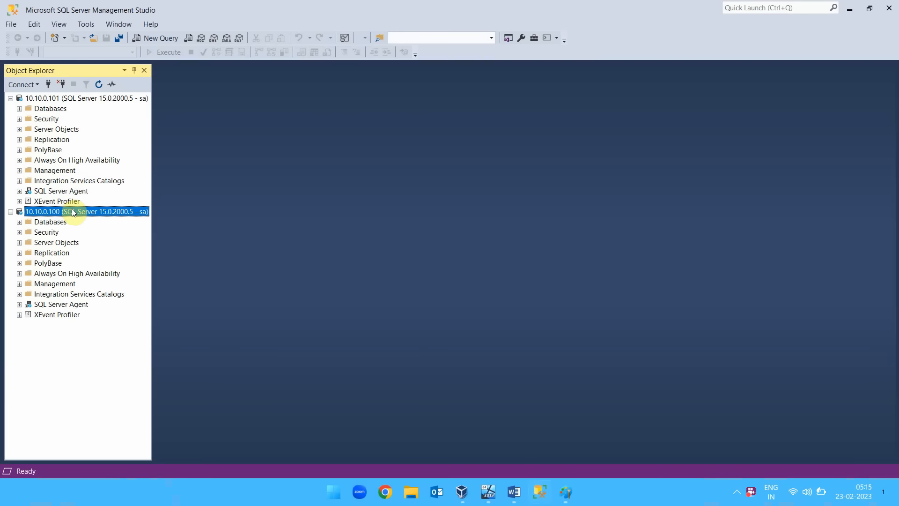
Set the recovery model of the AdventureWorks2019 database on server 10.10.0.101 to Full in its properties.
left_click(20, 108)
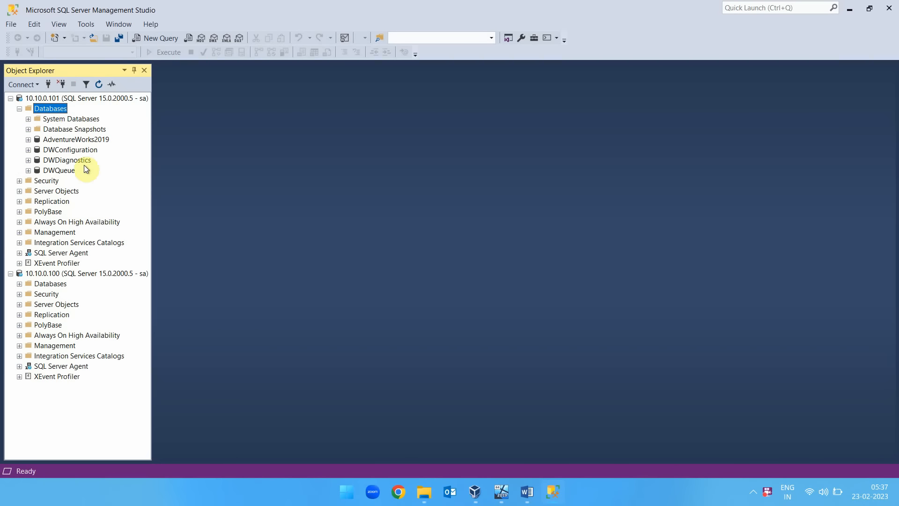
left_click(85, 139)
right_click(87, 141)
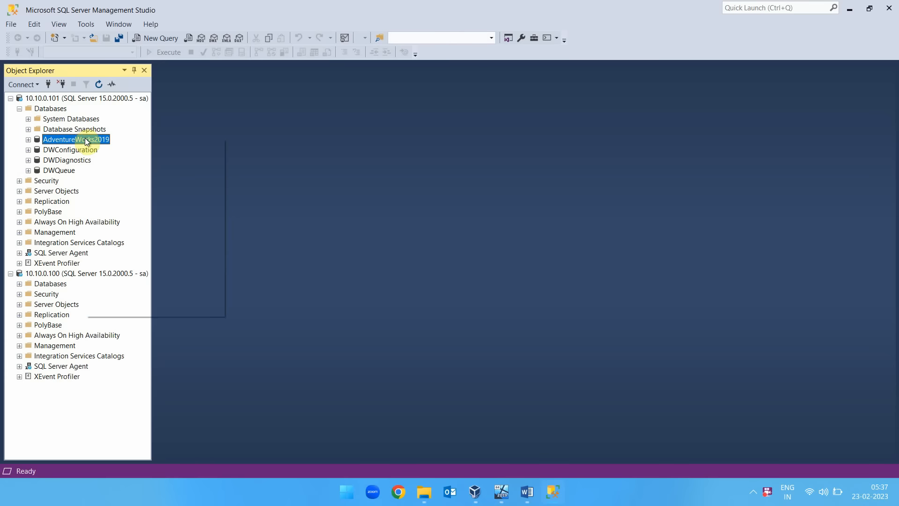
left_click(128, 310)
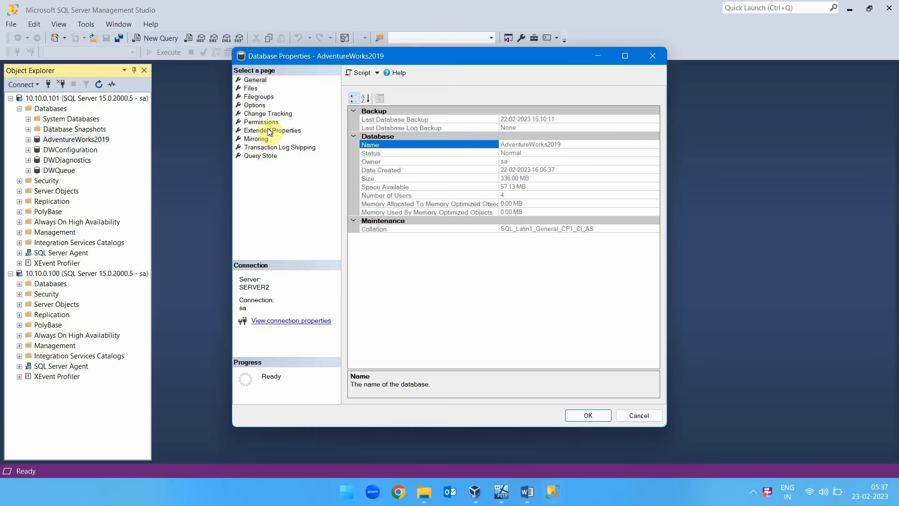
left_click(261, 105)
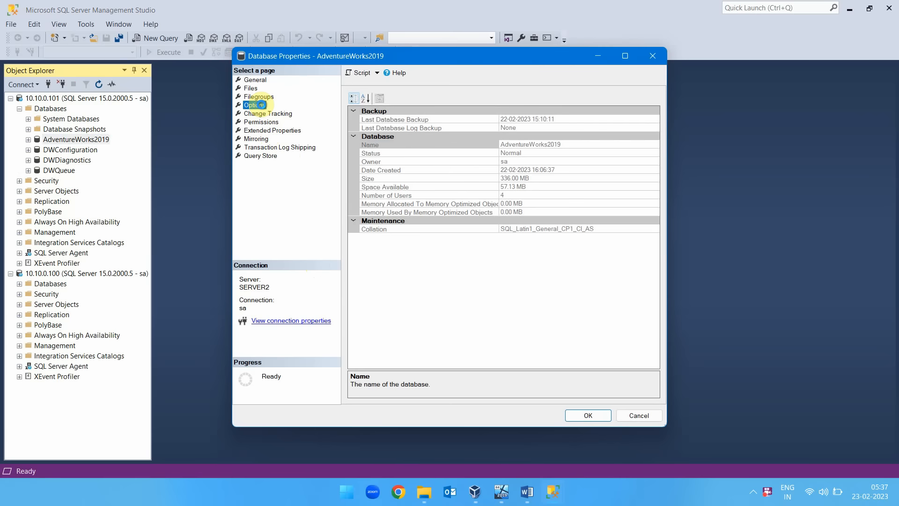
left_click(580, 111)
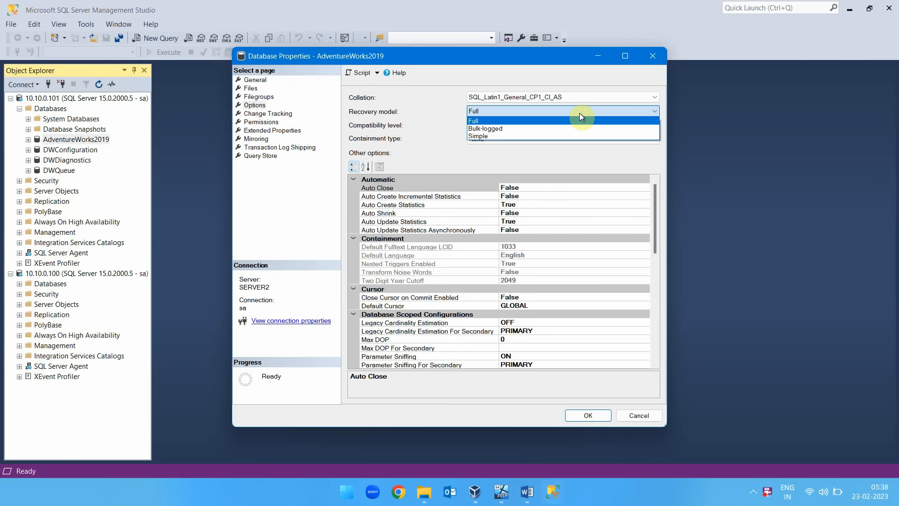
left_click(577, 118)
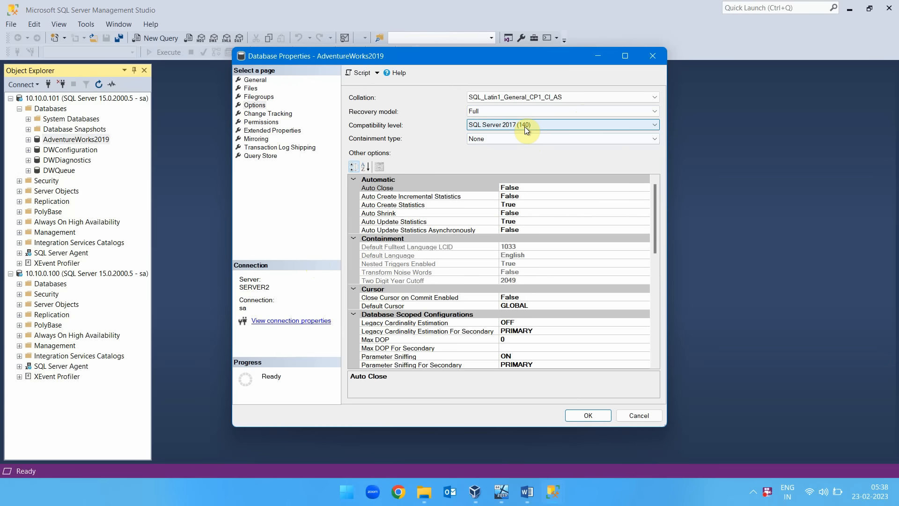
left_click(589, 414)
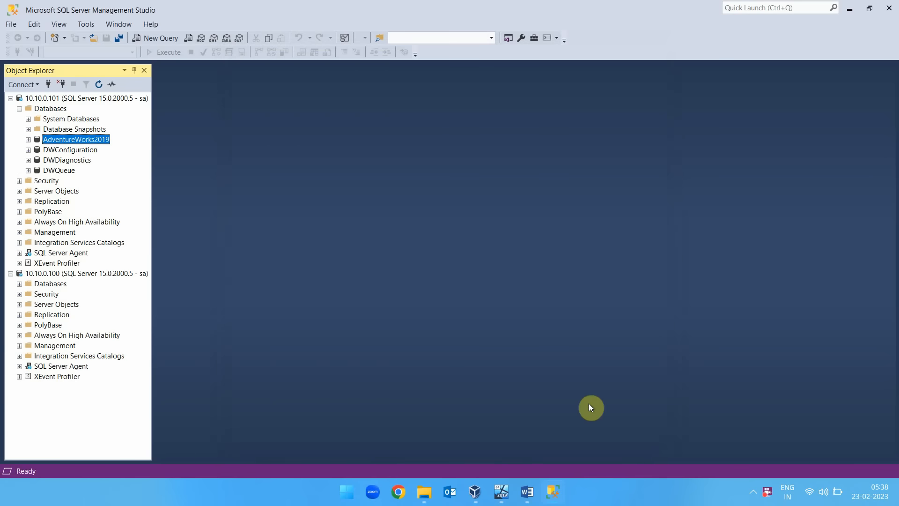
Collapse the databases of server 10.10.0.101 and launch the New Availability Group Wizard from its Always On High Availability node.
left_click(19, 109)
left_click(36, 100)
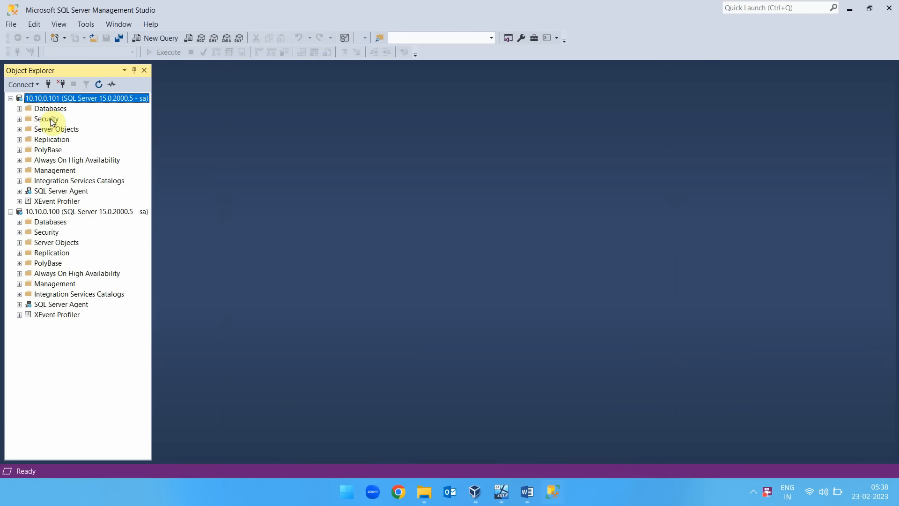
left_click(19, 161)
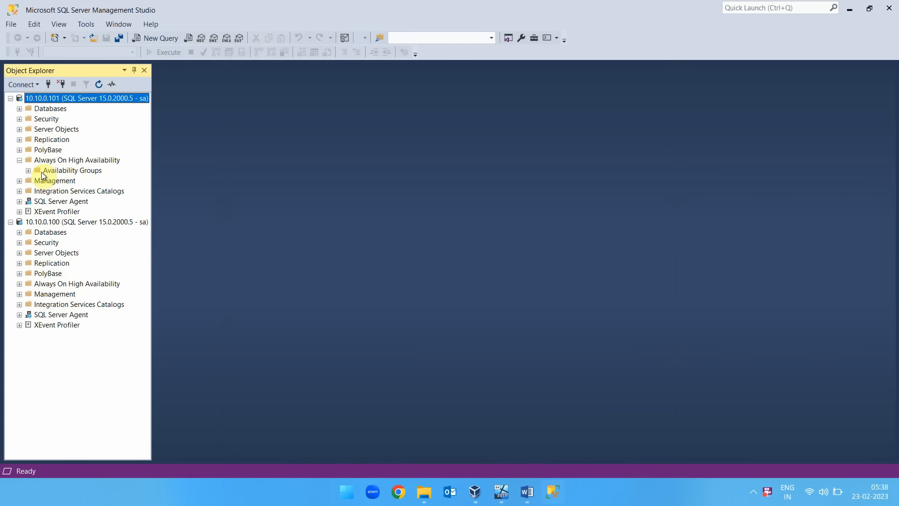
left_click(42, 171)
left_click(28, 170)
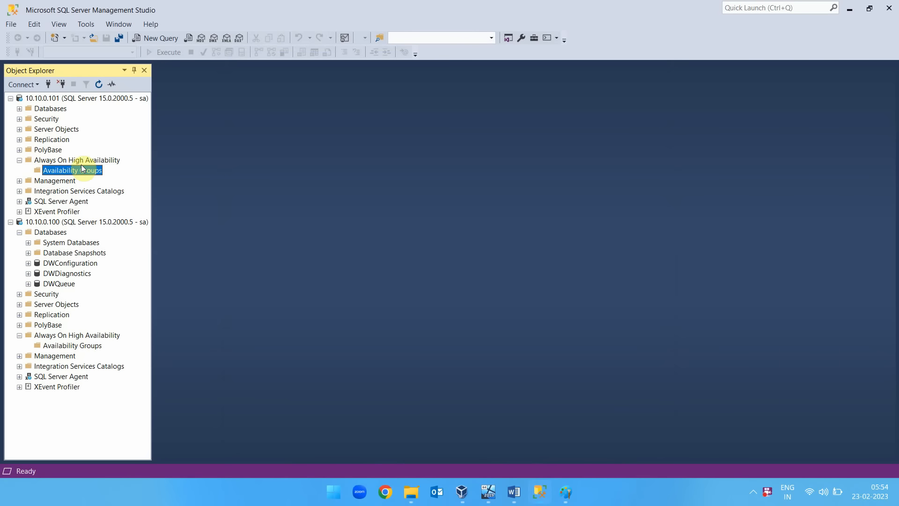
right_click(81, 170)
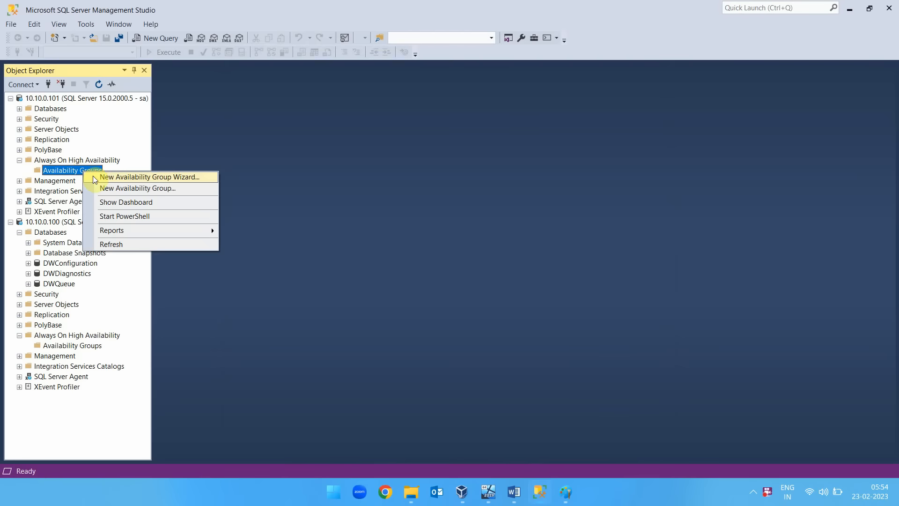
left_click(117, 178)
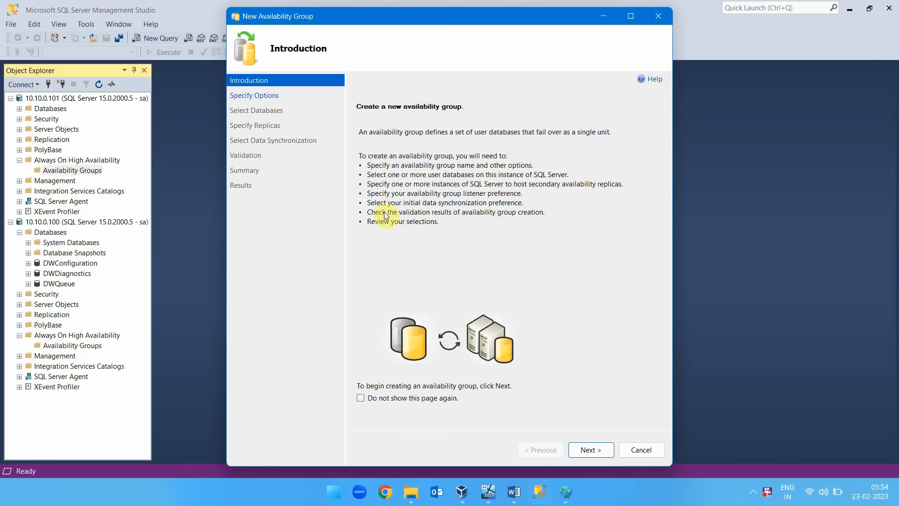
Name the new availability group tspgroup1 and enable Database Level Health Detection.
left_click(588, 445)
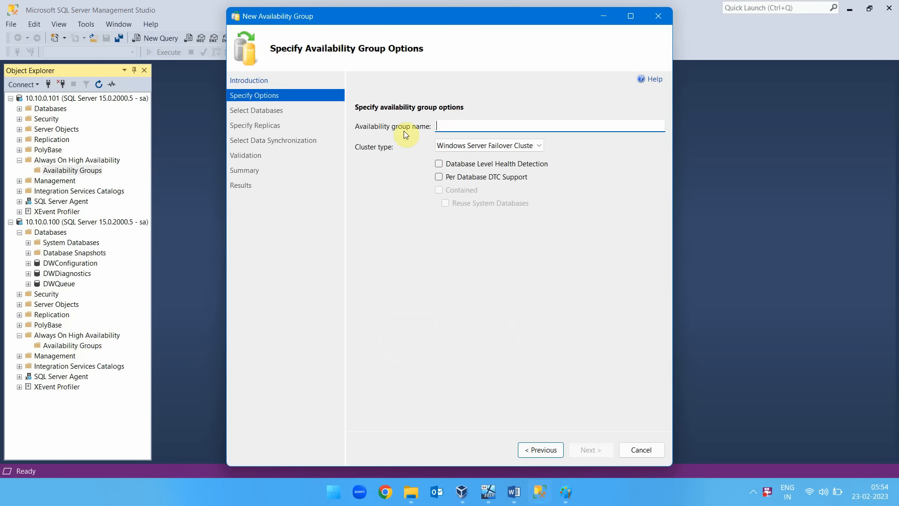
type("tspgroup1")
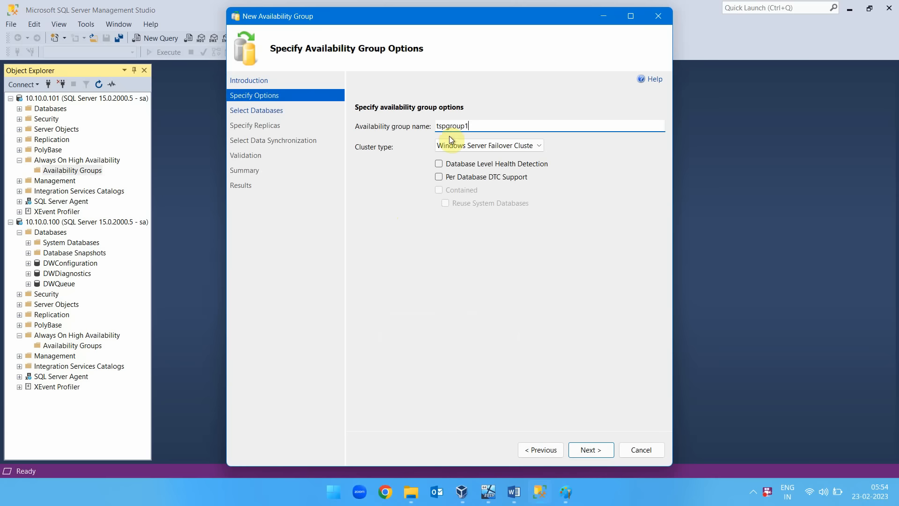
left_click(439, 163)
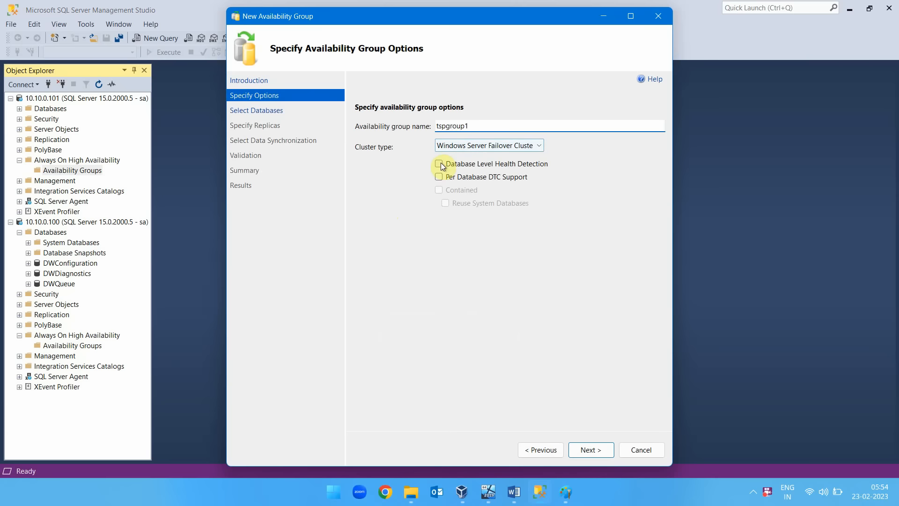
Include the AdventureWorks2019 database in the availability group and continue to the replica settings.
left_click(591, 447)
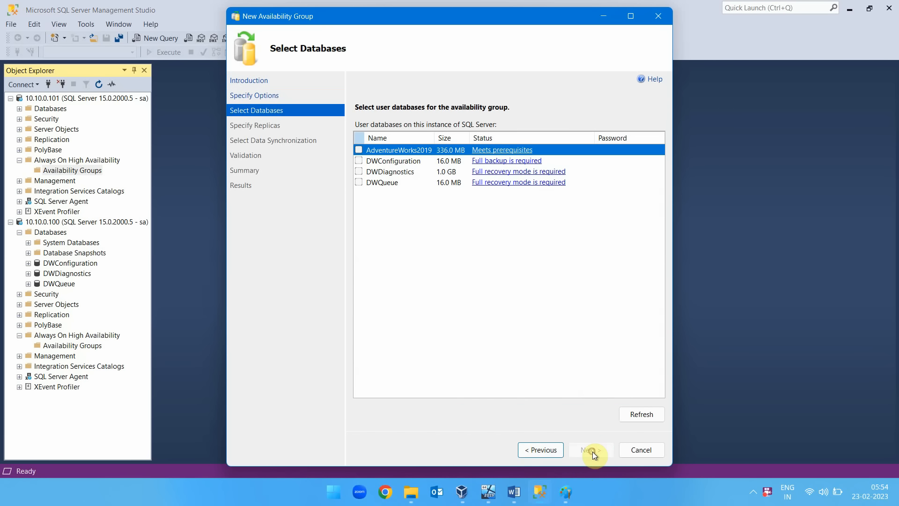
left_click(359, 149)
left_click(590, 451)
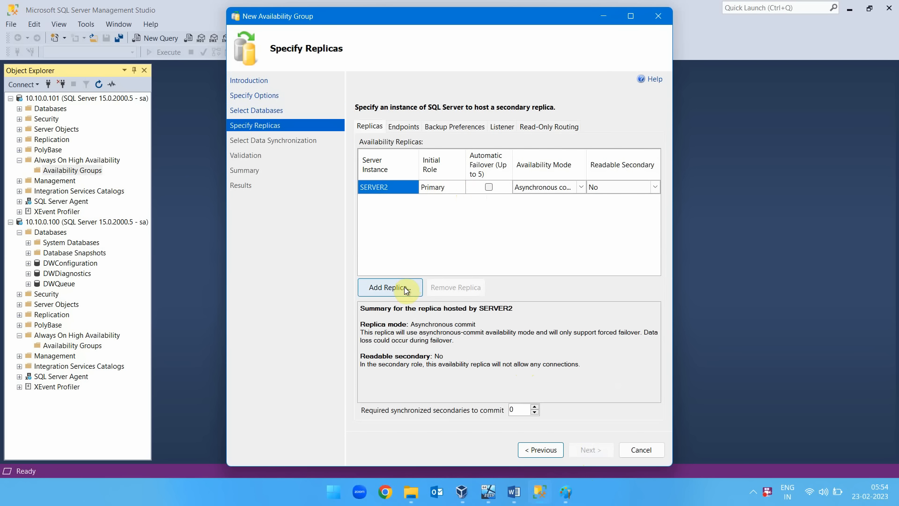
Add 10.10.0.100 (SERVER1) as a secondary replica using the saved sa login, and enable automatic failover for both SERVER2 and SERVER1.
left_click(489, 187)
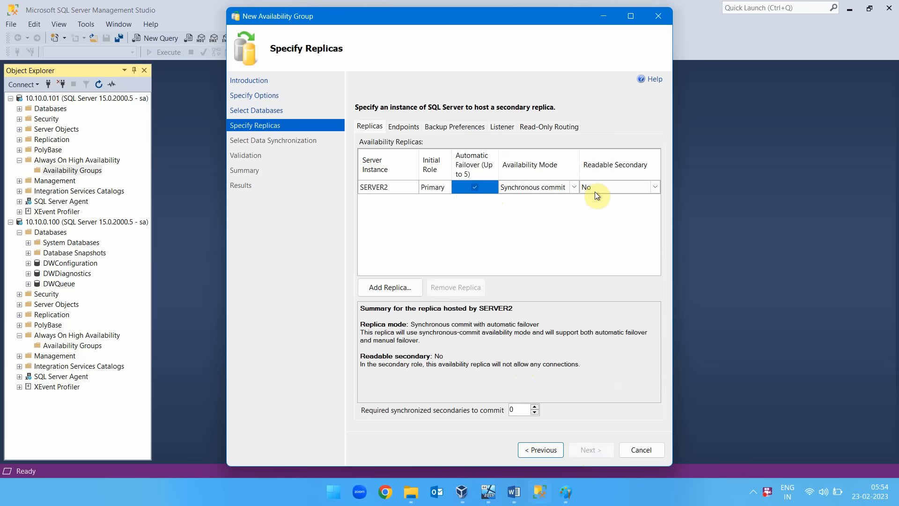
left_click(400, 287)
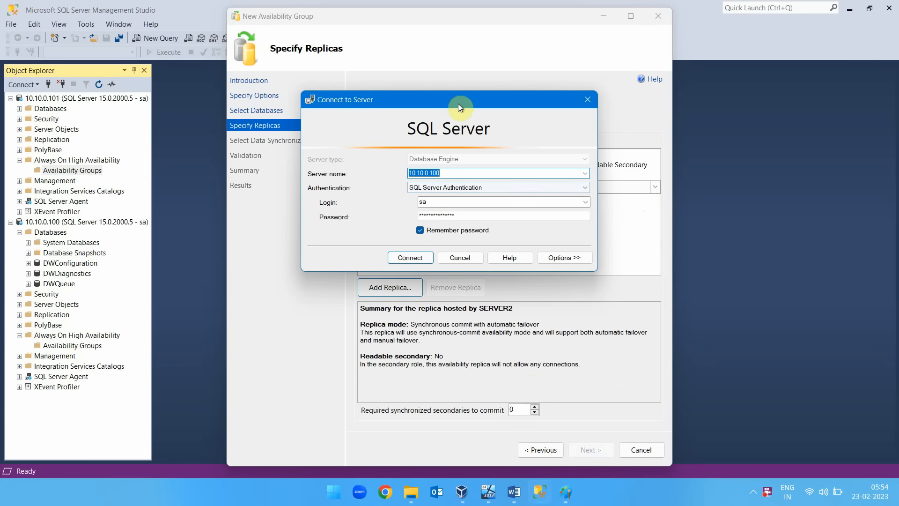
left_click_drag(457, 99, 494, 212)
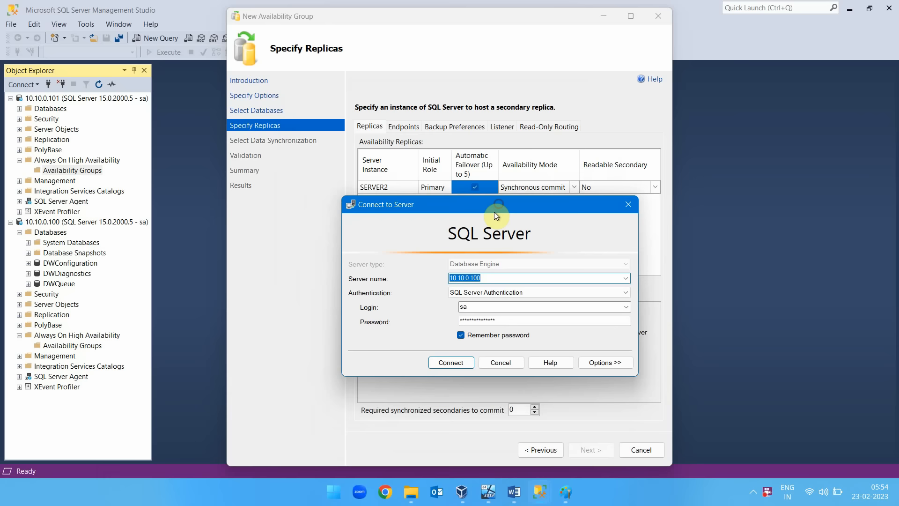
left_click(448, 361)
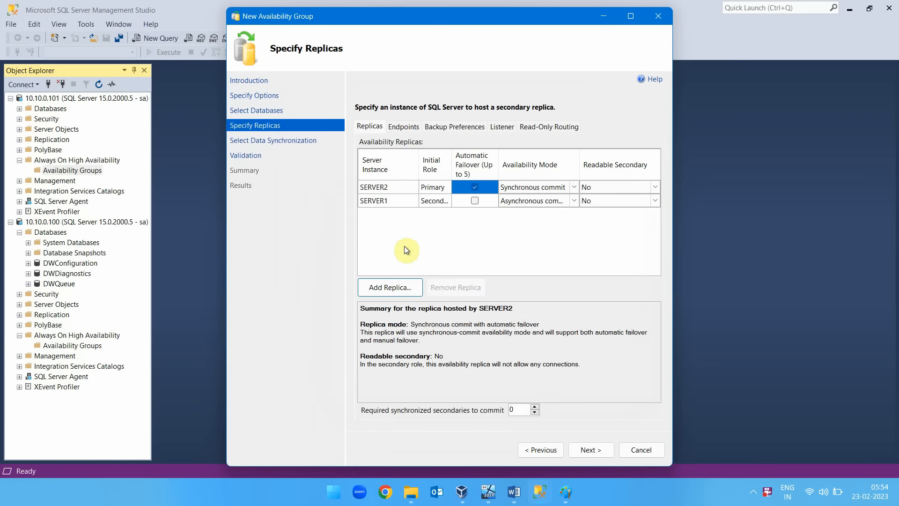
left_click(475, 201)
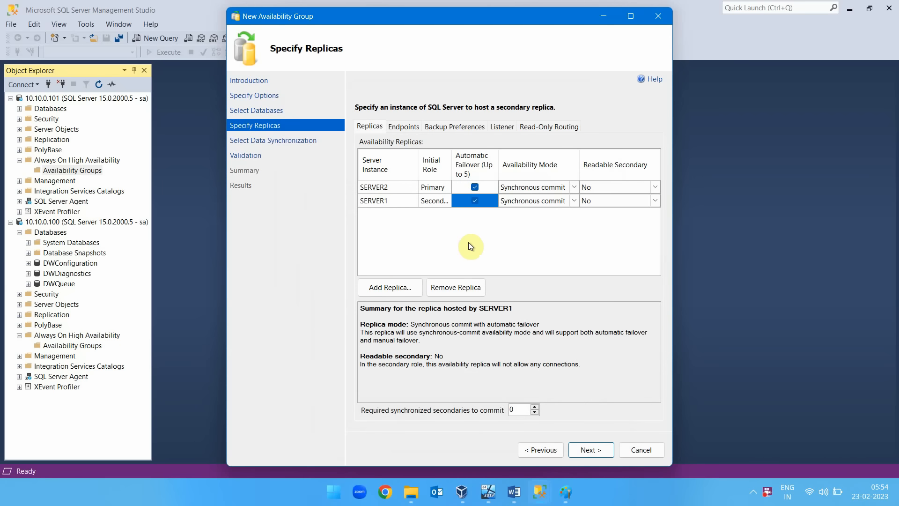
left_click_drag(673, 229, 709, 219)
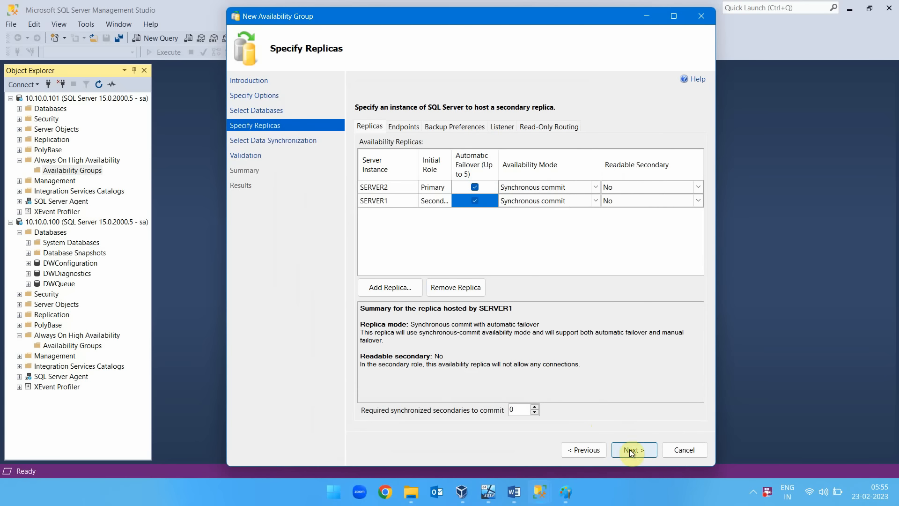
Review the endpoint values and the backup preferences for the two replicas.
left_click(404, 126)
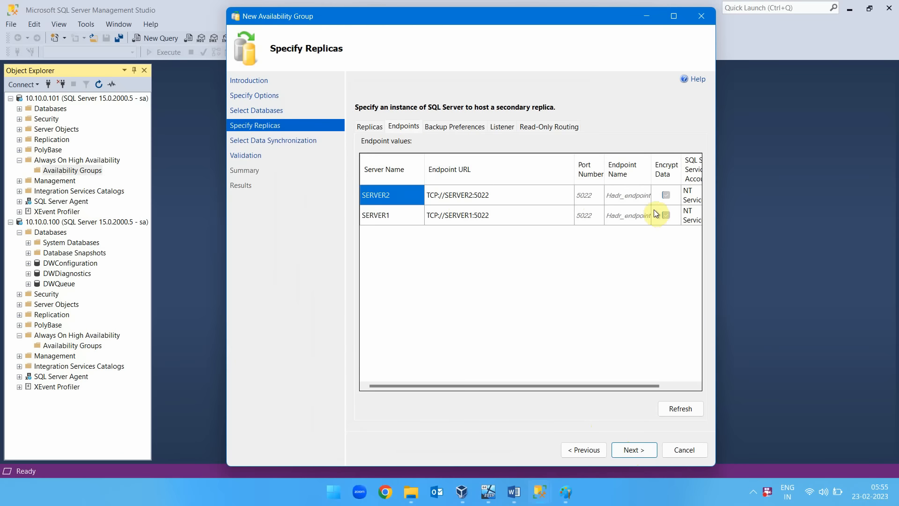
scroll(610, 387, "right", 2)
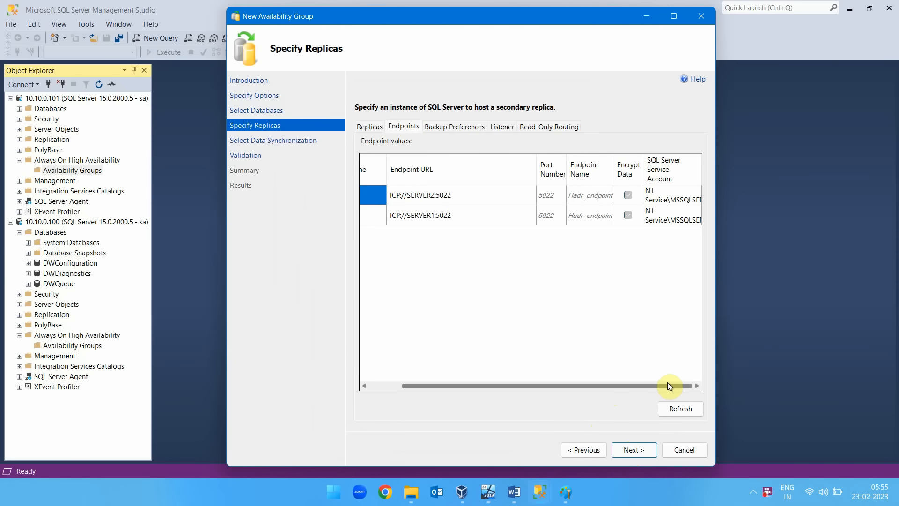
left_click_drag(667, 385, 560, 356)
left_click(453, 126)
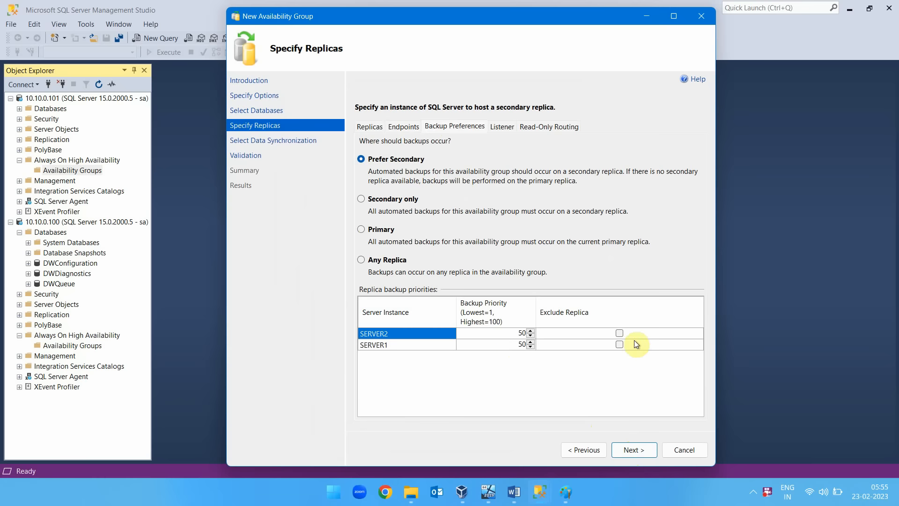
Choose to create an availability group listener with DNS name tsplistener and port 1433.
left_click(502, 127)
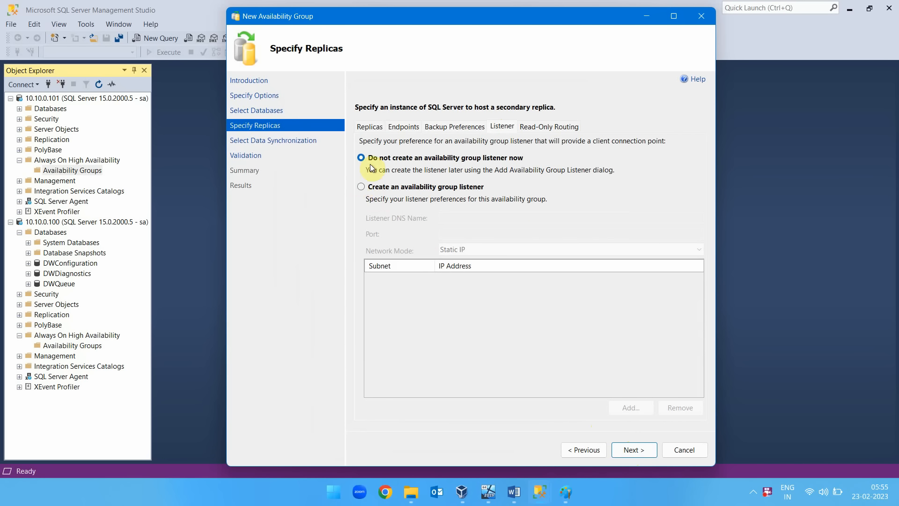
left_click(361, 187)
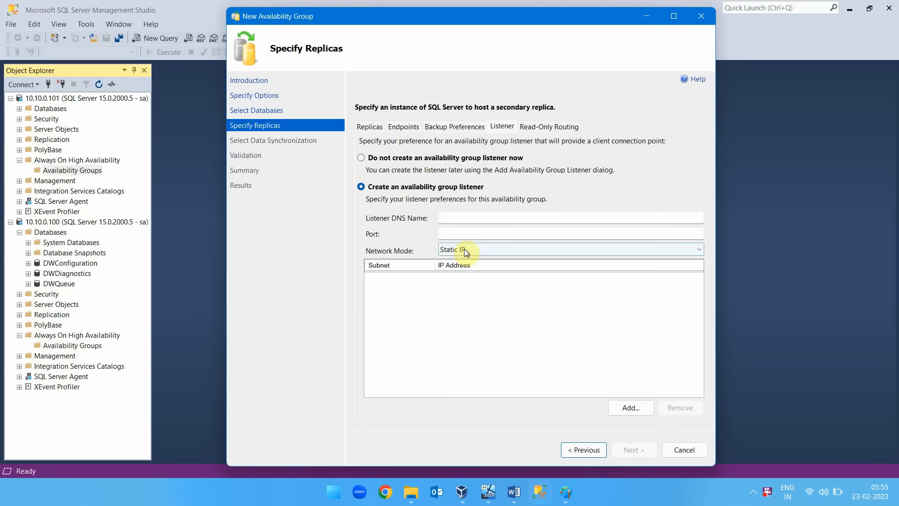
left_click(464, 218)
type("t")
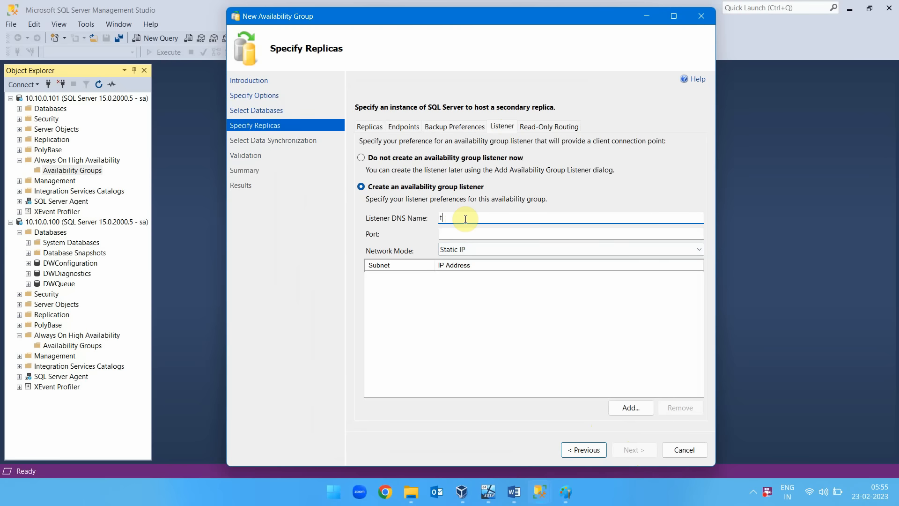
type("spliste")
type("ner")
left_click(486, 235)
type("1433")
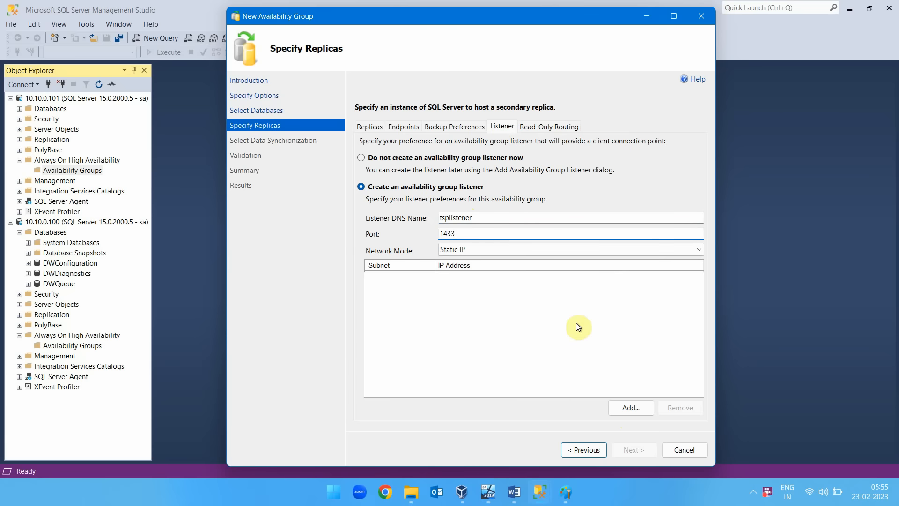
Give the listener the static IPv4 address 10.10.0.111 on subnet 10.10.0.0/24.
left_click(631, 408)
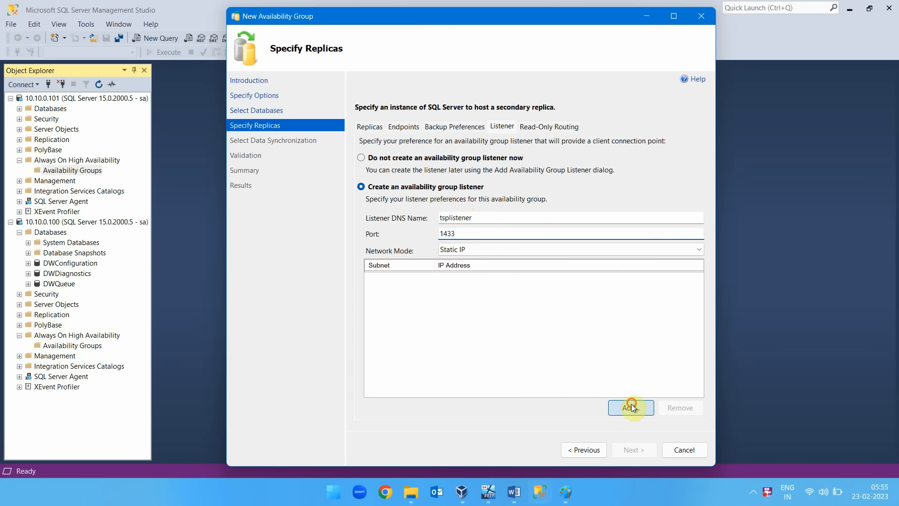
left_click(449, 190)
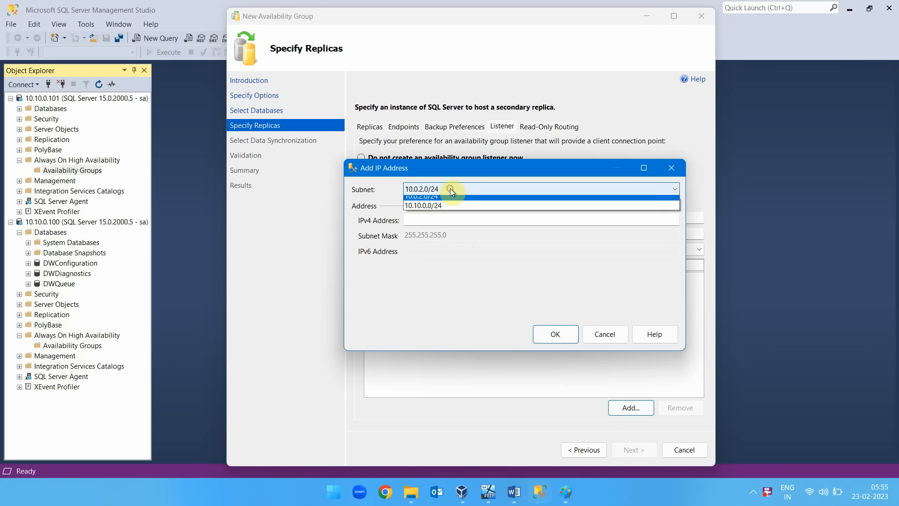
left_click(443, 208)
left_click(412, 220)
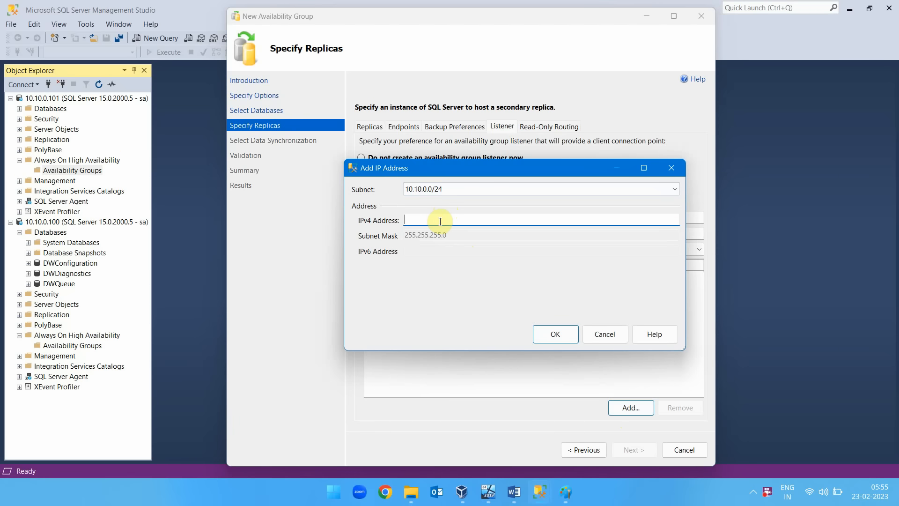
type("10.10.0.111")
left_click(558, 334)
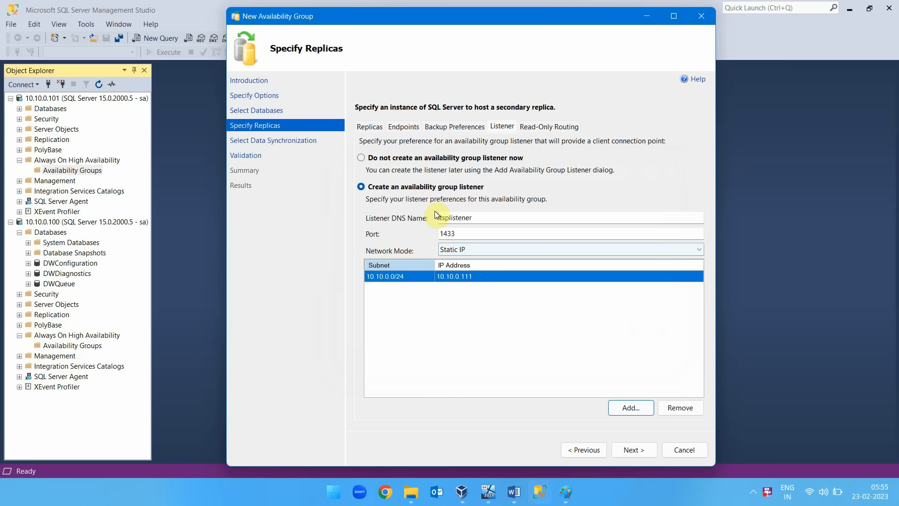
Recheck the replica configuration, covering read-only routing, backup preferences, listener, endpoints and the replica list.
left_click(633, 449)
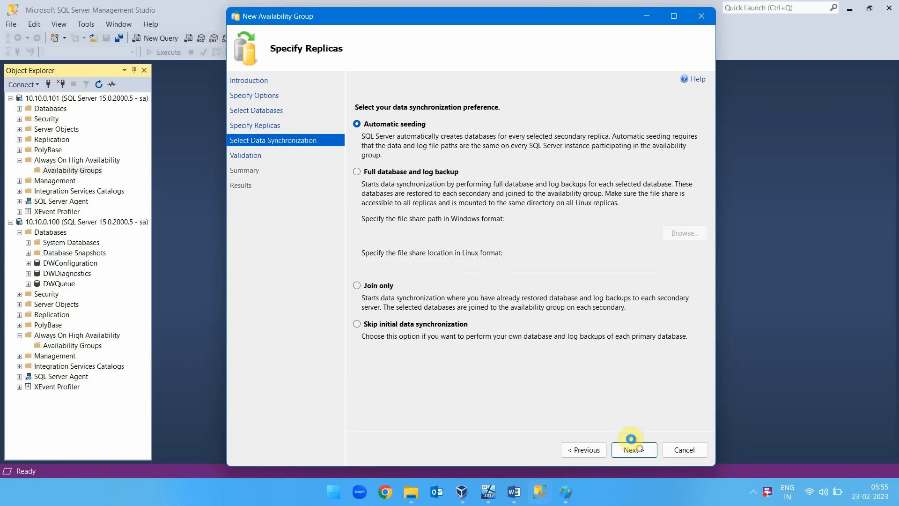
left_click(591, 454)
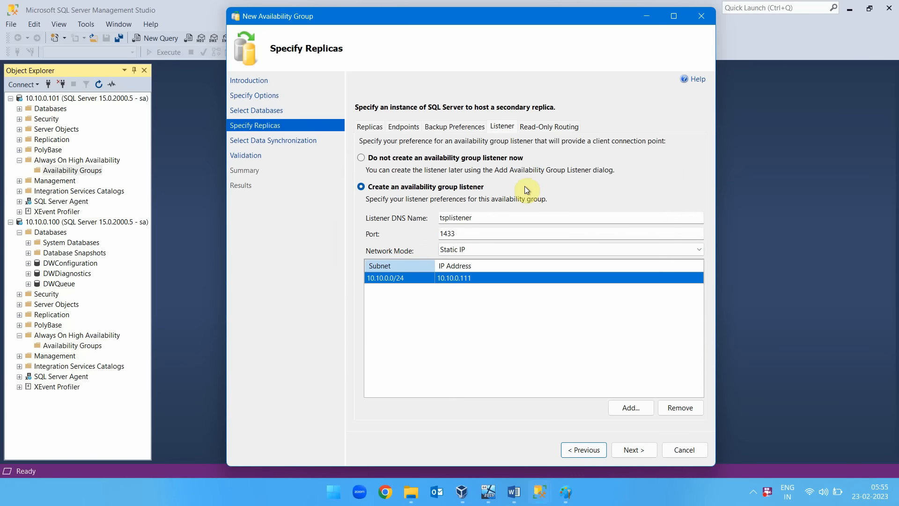
left_click(539, 127)
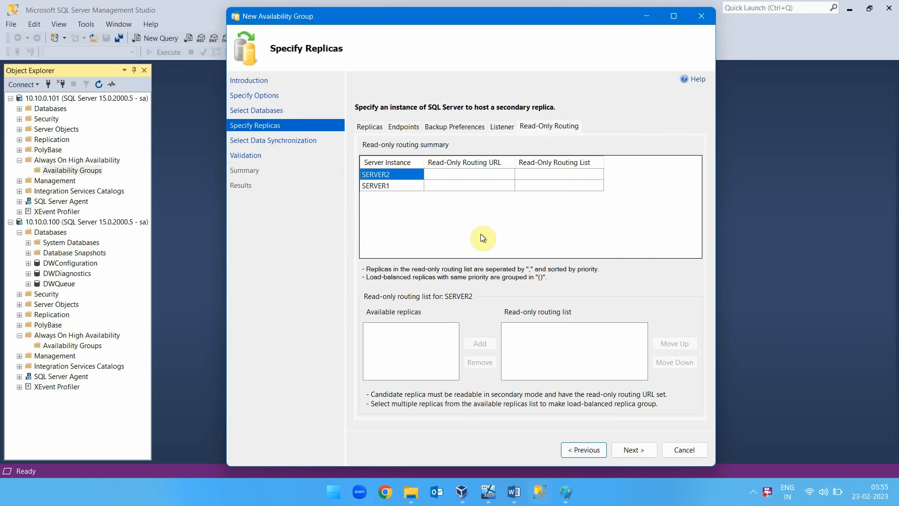
left_click(412, 186)
left_click(460, 168)
left_click(462, 174)
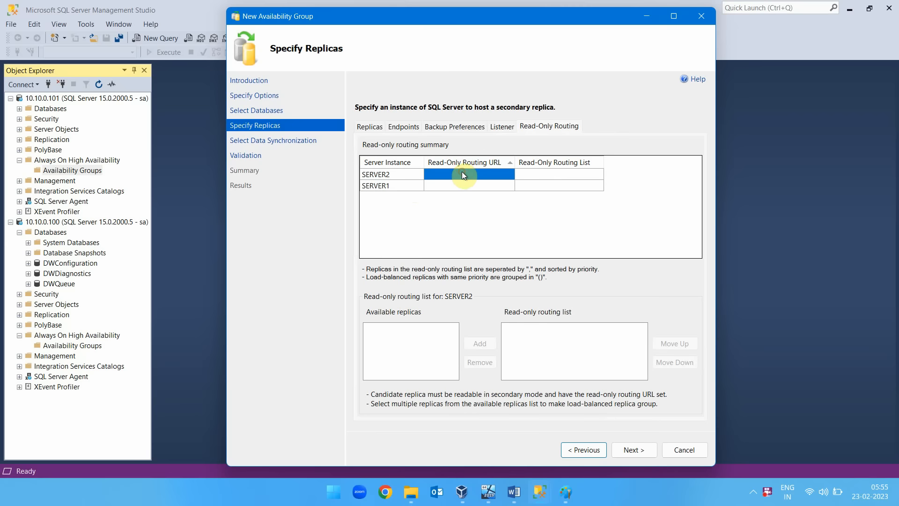
left_click(466, 186)
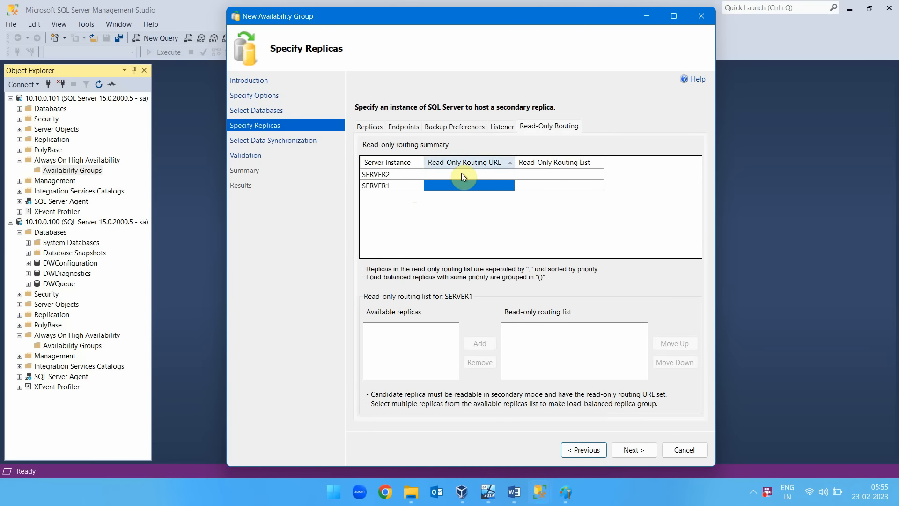
left_click(452, 131)
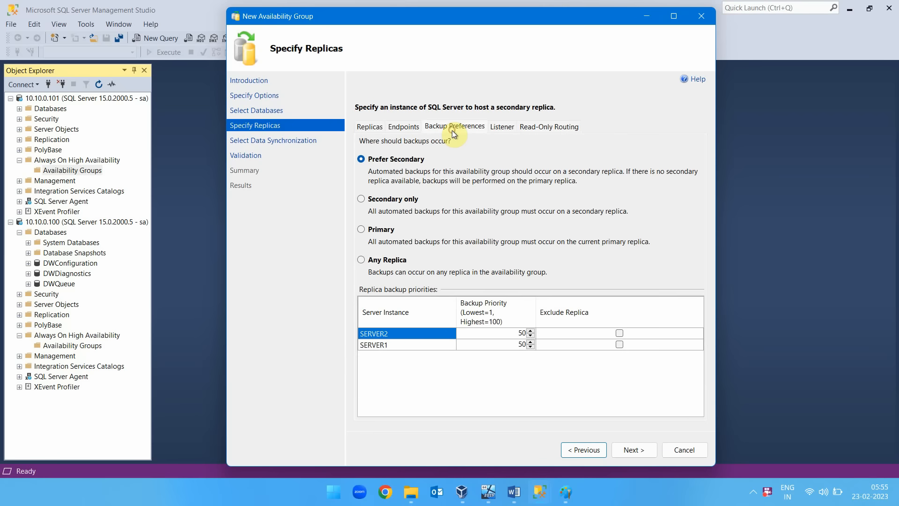
left_click(497, 130)
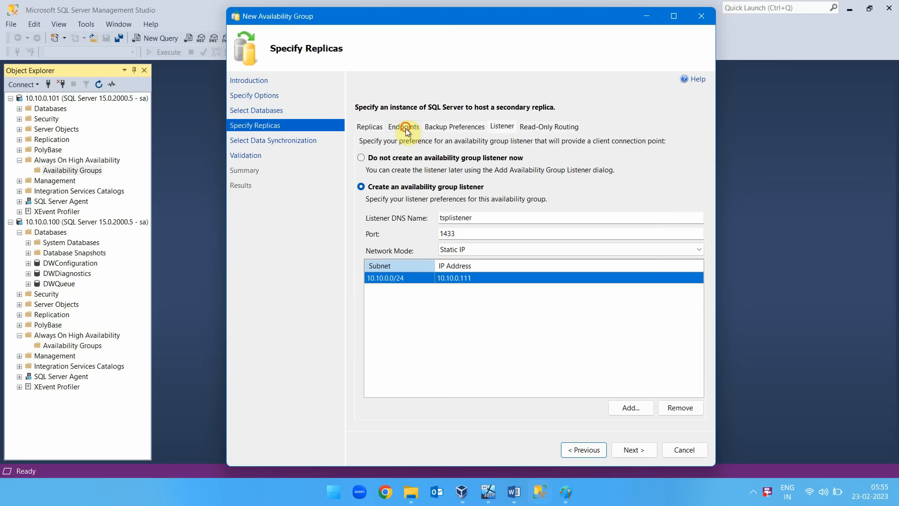
left_click(406, 130)
left_click_drag(607, 385, 648, 375)
left_click(368, 127)
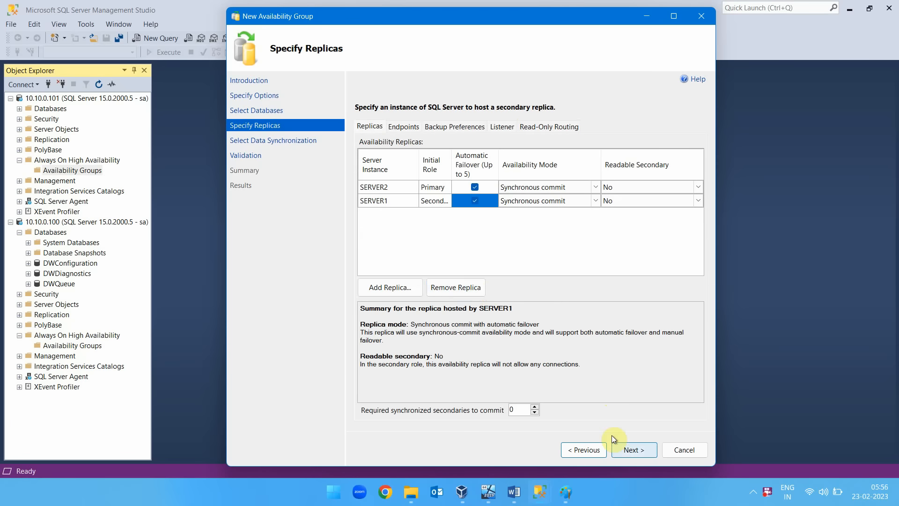
Keep automatic seeding for data synchronization, run through validation and summary to create the availability group, and close the wizard.
left_click(638, 455)
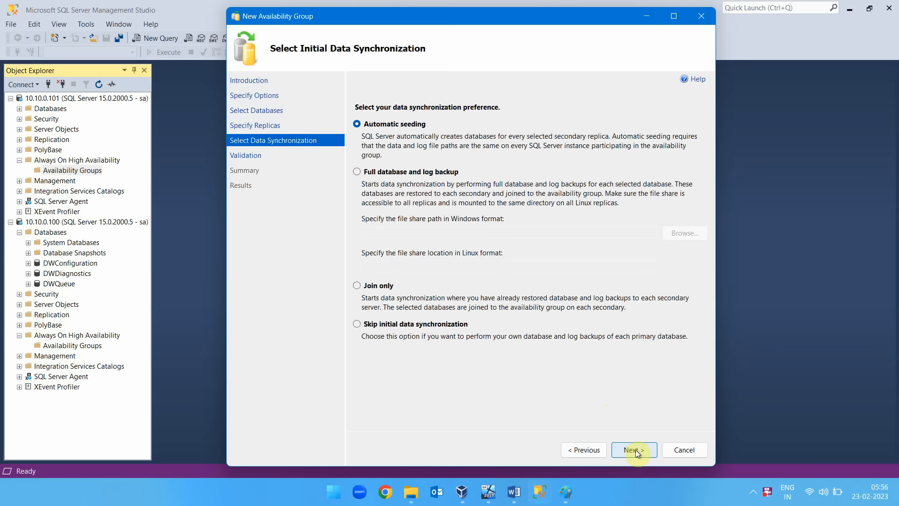
left_click(637, 451)
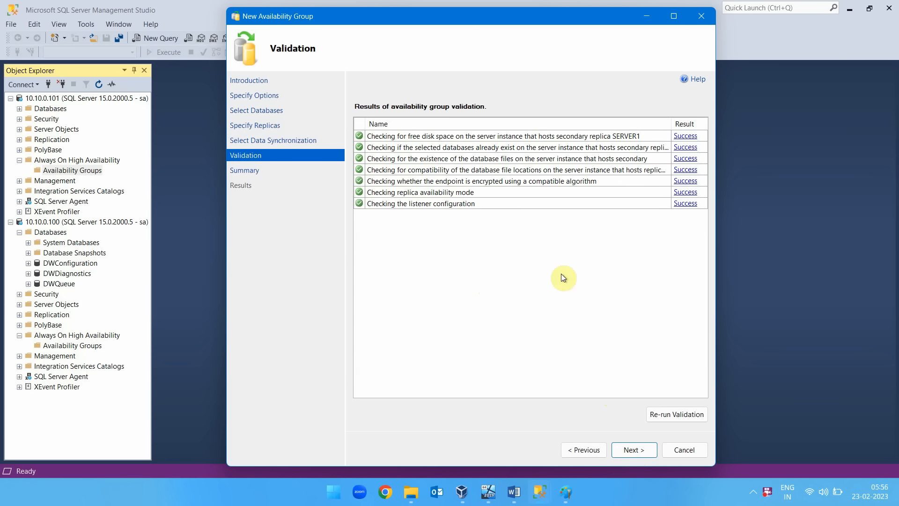
left_click(642, 450)
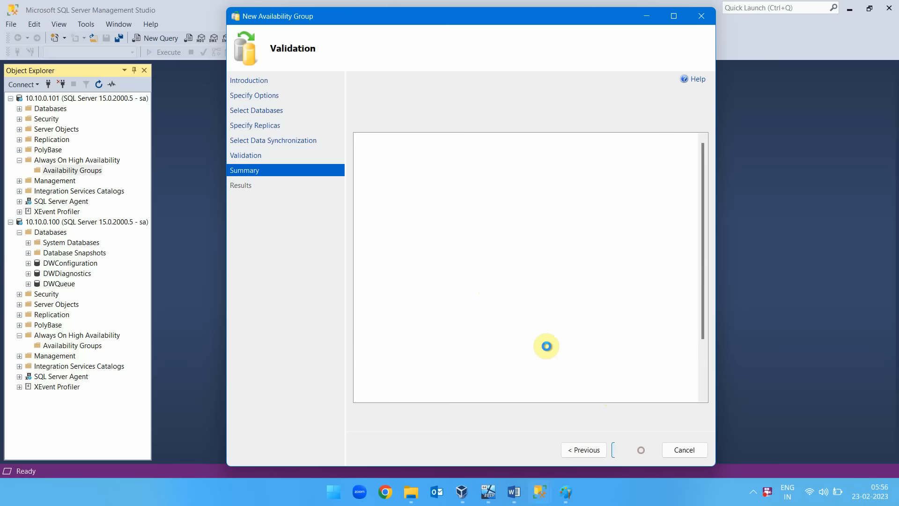
left_click(639, 453)
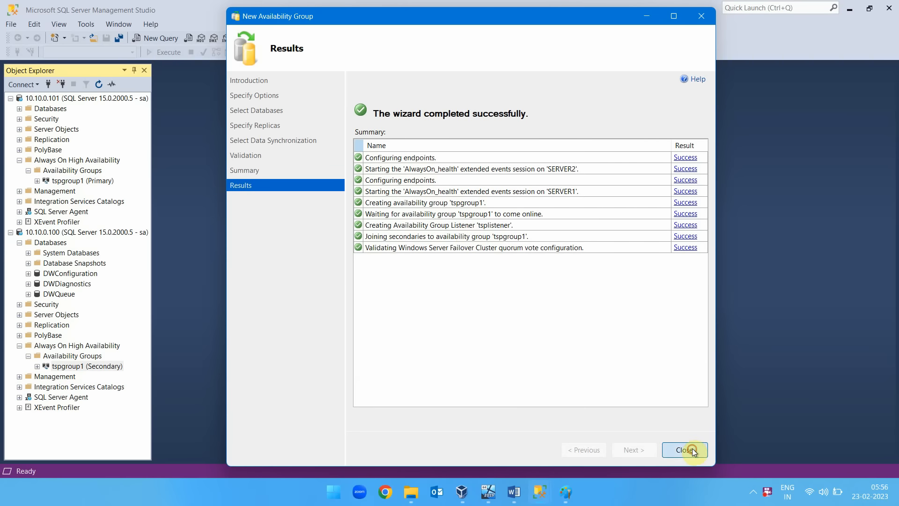
left_click(693, 451)
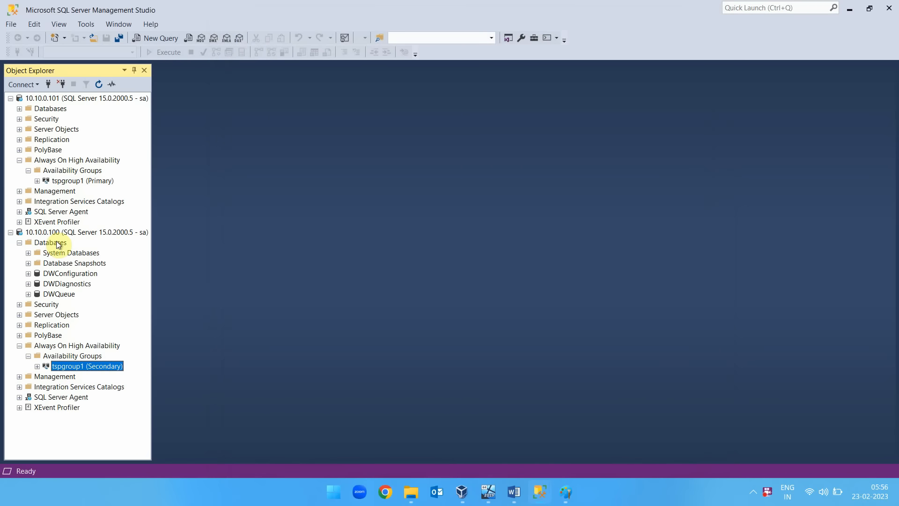
Examine tspgroup1 on both servers, expanding its availability replicas and the availability databases on 10.10.0.100.
left_click(75, 181)
left_click(70, 366)
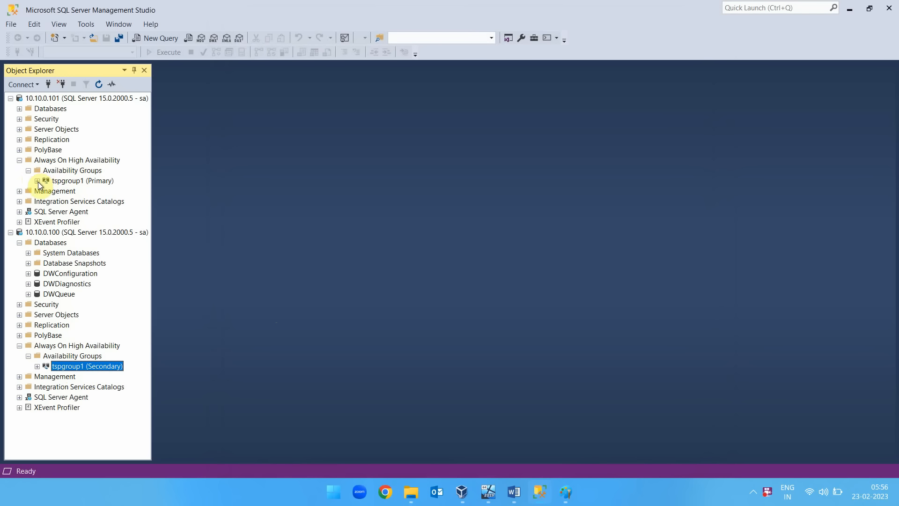
left_click(49, 232)
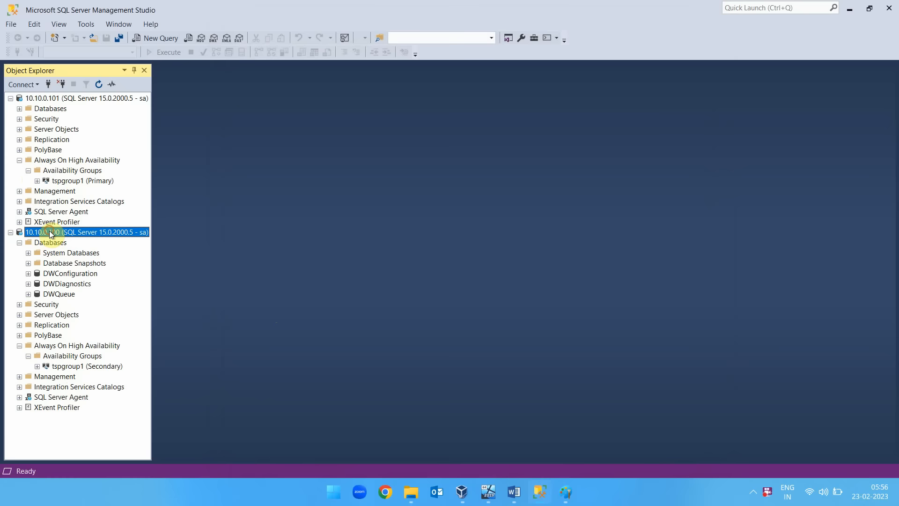
left_click(64, 366)
left_click(37, 367)
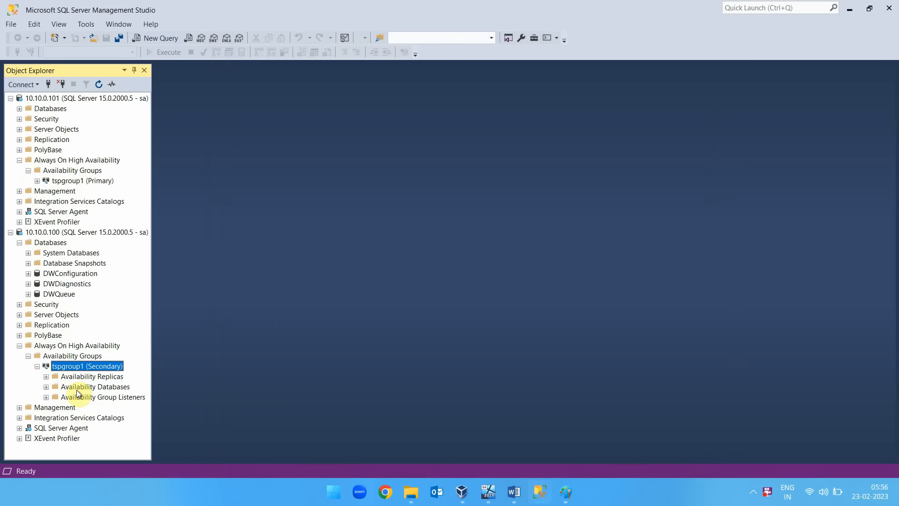
left_click(46, 377)
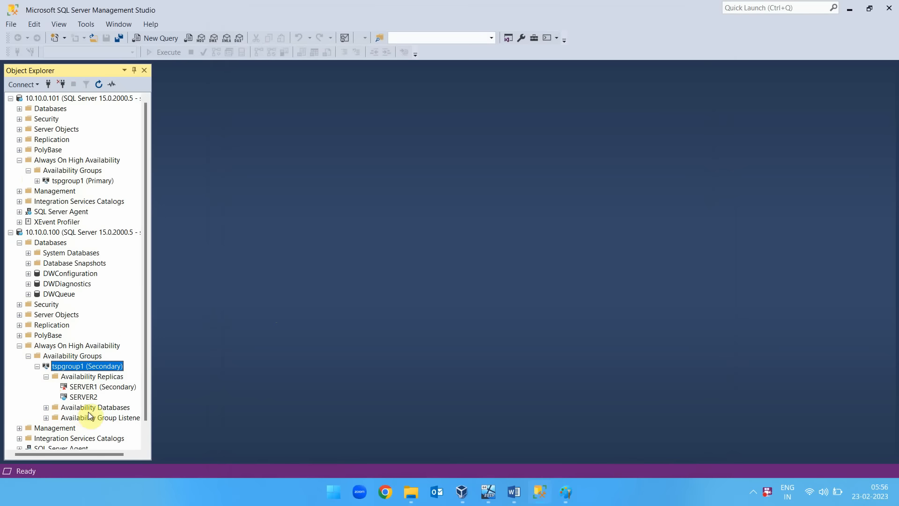
left_click(46, 408)
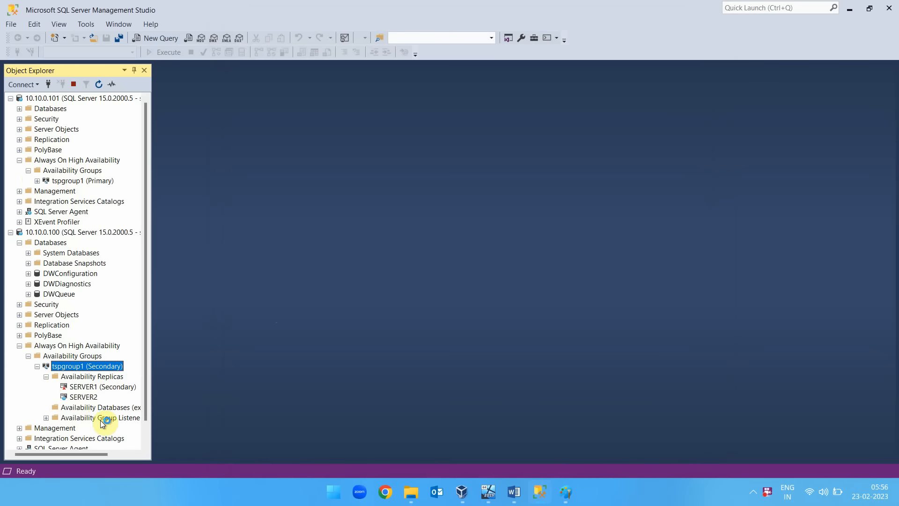
left_click(37, 181)
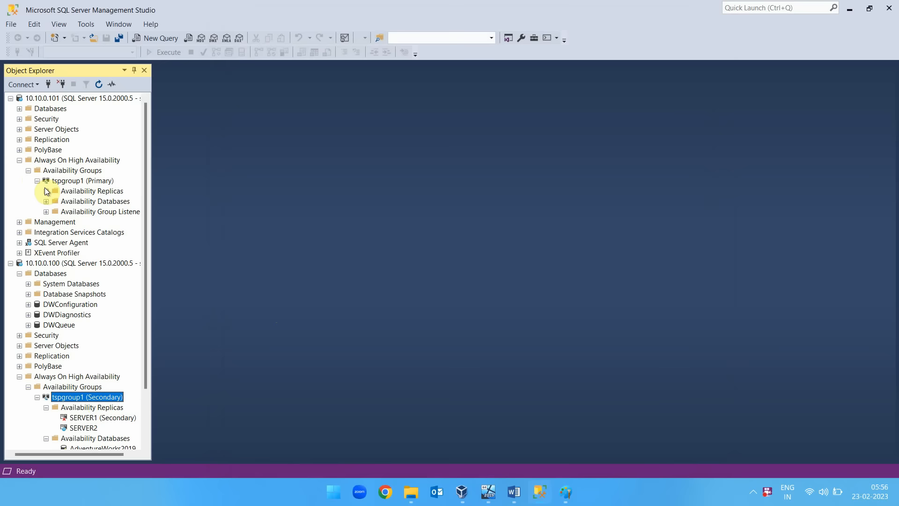
left_click(46, 191)
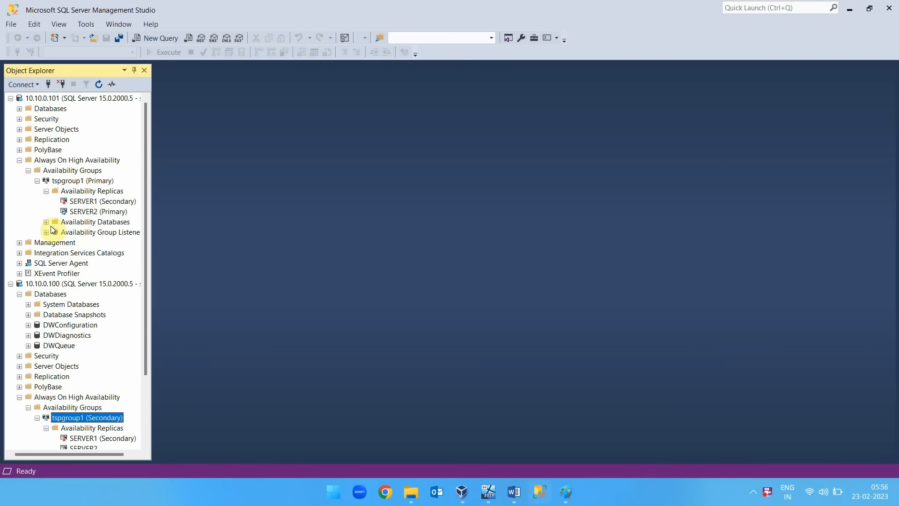